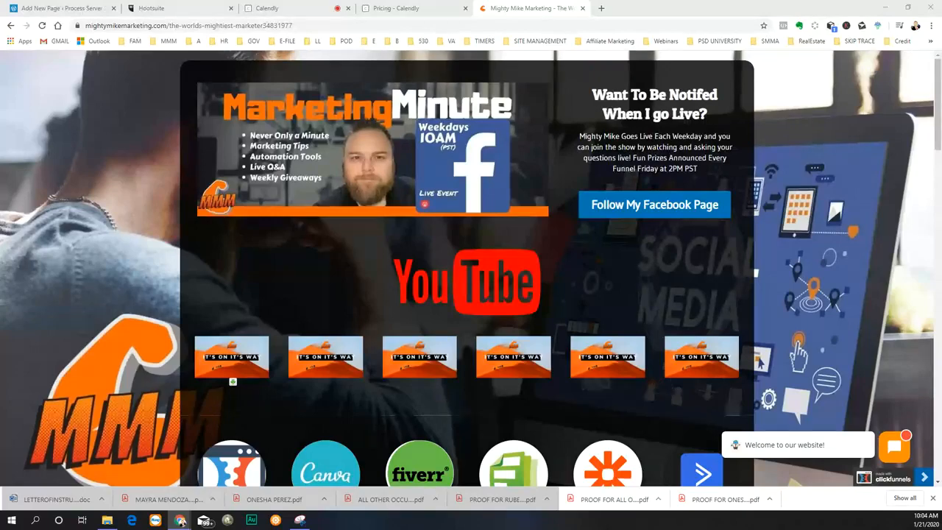
Look through the marketing page's sections on tools, the free strategy session, group coaching and the Mighty Automation package
scroll(512, 315, down, 4)
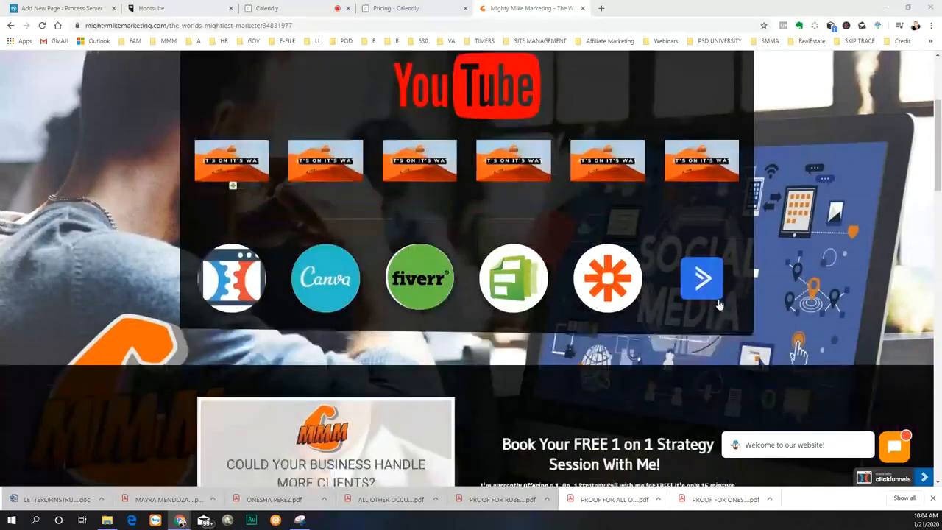
scroll(854, 299, down, 3)
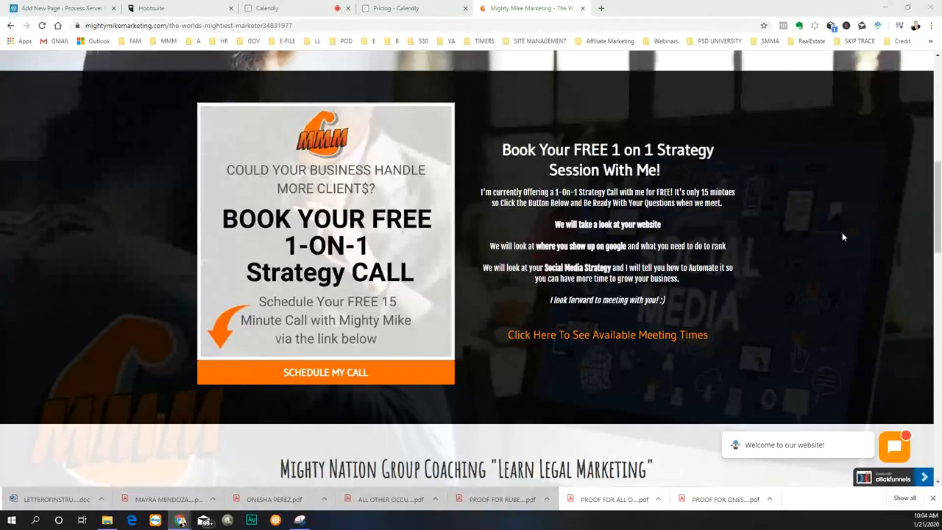
scroll(799, 246, down, 1)
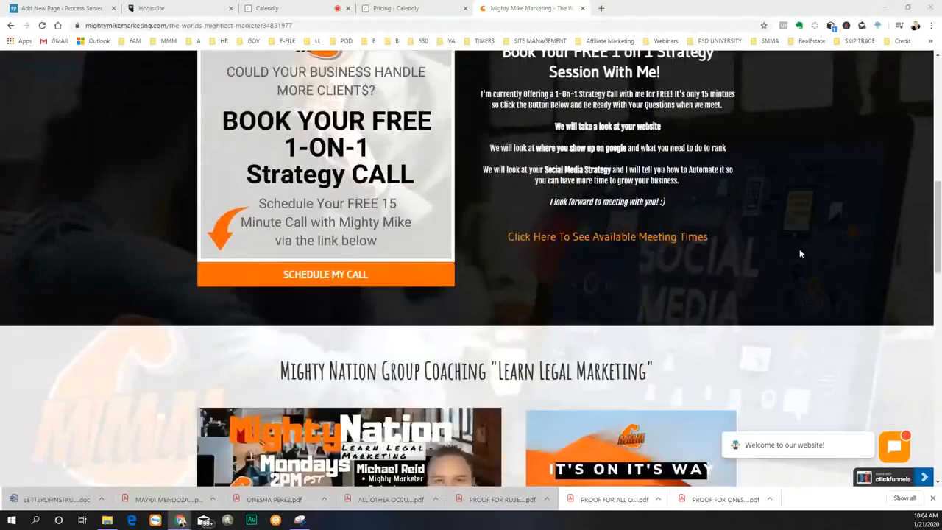
scroll(766, 243, up, 1)
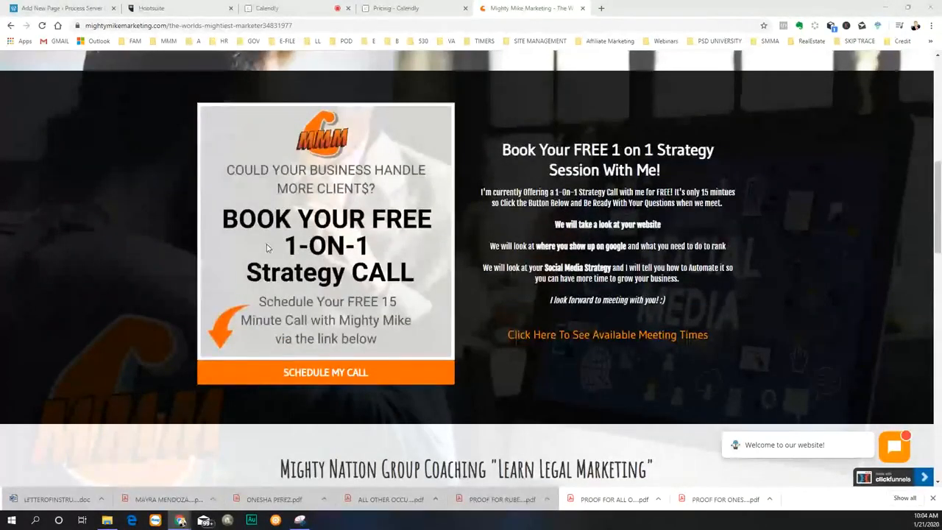
scroll(788, 283, down, 4)
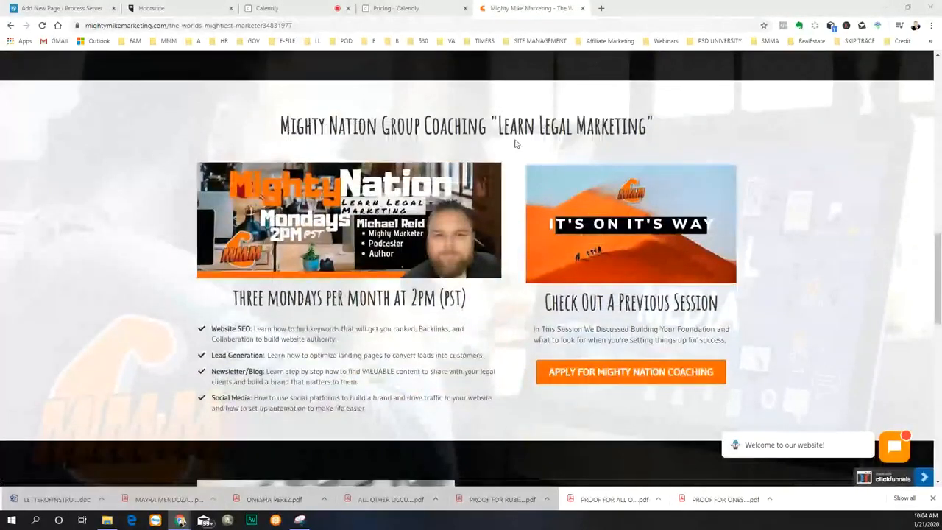
scroll(854, 210, down, 5)
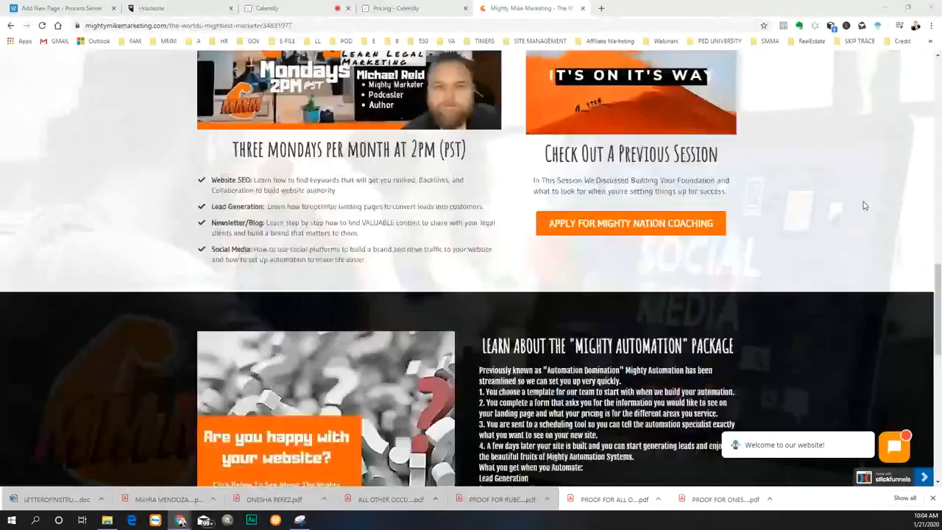
scroll(539, 282, up, 1)
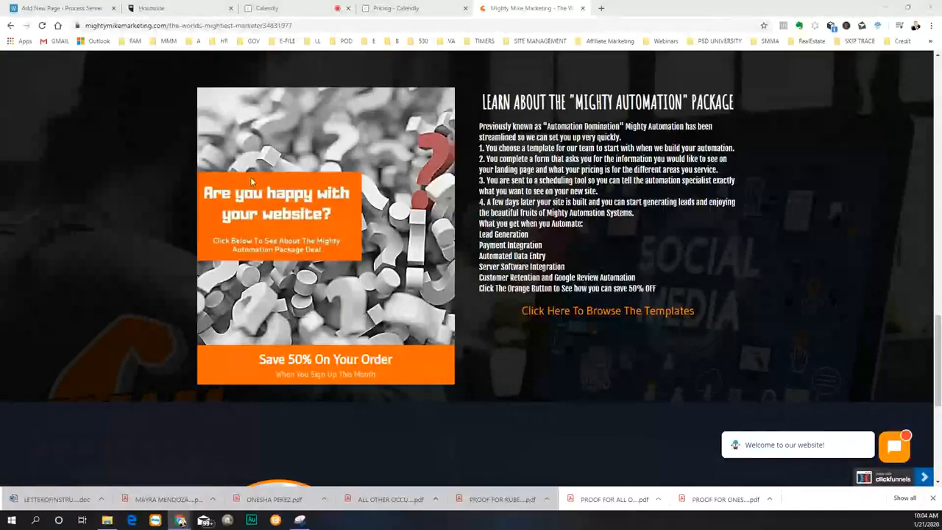
scroll(830, 335, down, 5)
scroll(830, 335, up, 15)
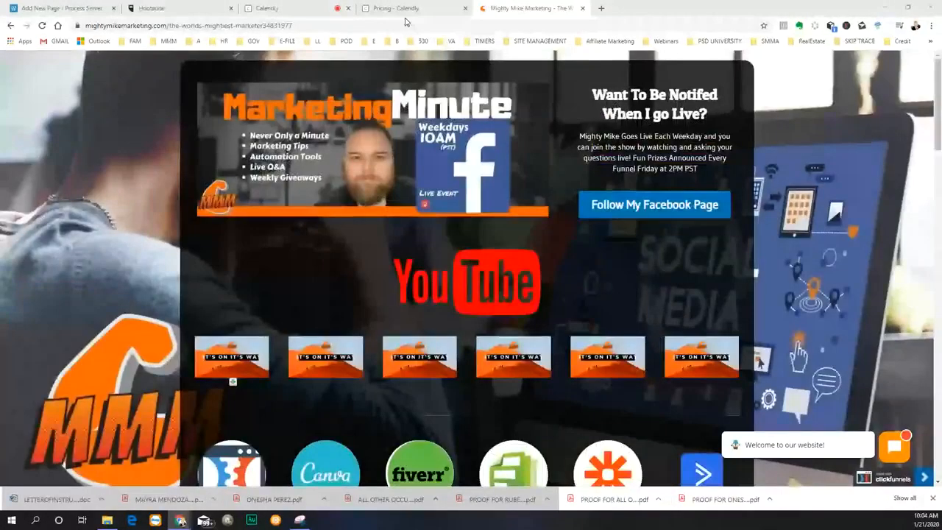
Switch to Calendly and open the 15 Minute Power Session event type for editing
click(290, 10)
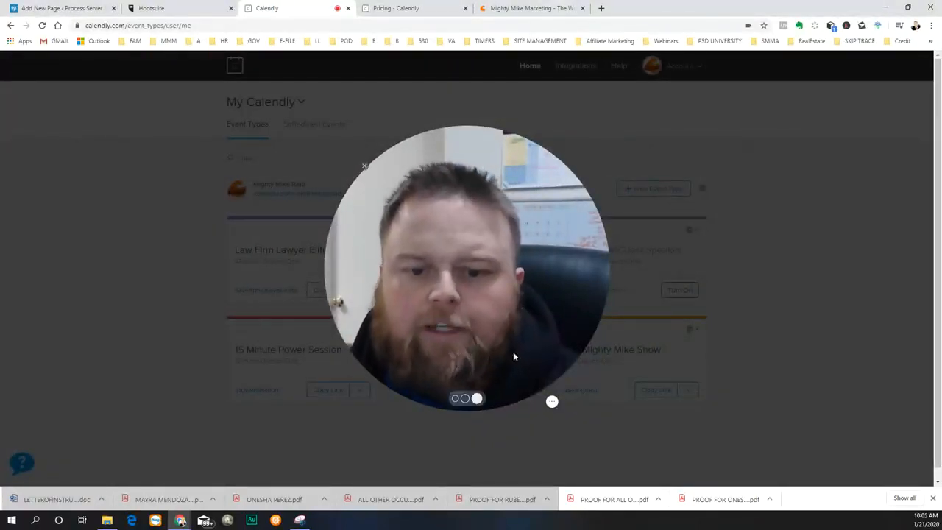
click(466, 399)
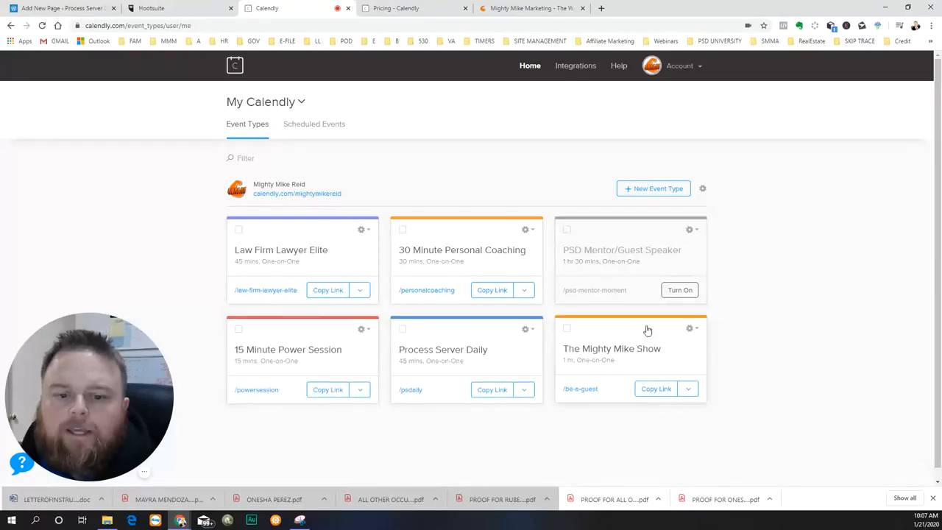
click(313, 344)
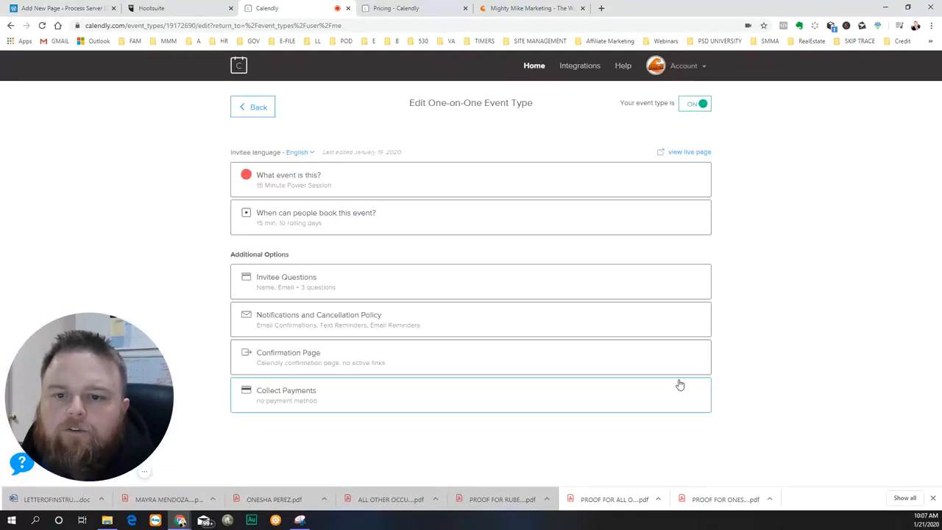
Review the event's name, location, description, link and color settings, and close them without saving
click(366, 218)
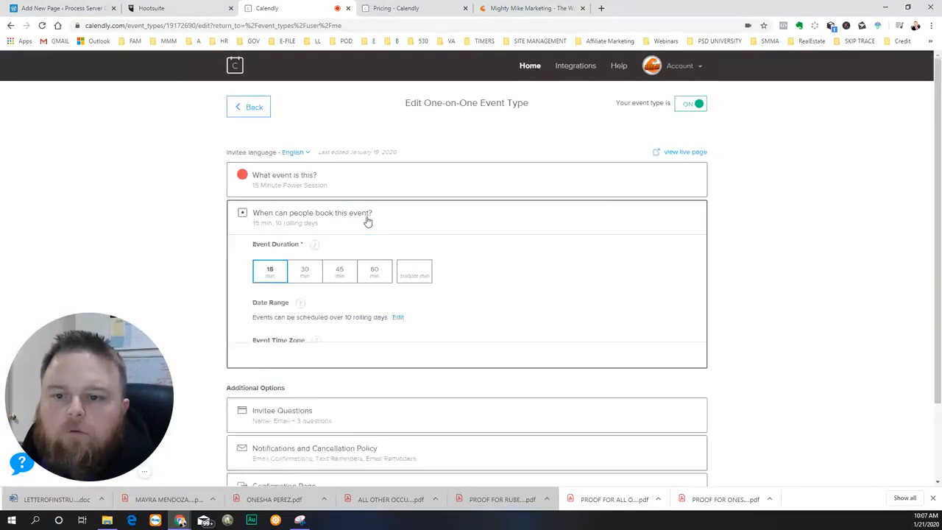
click(323, 187)
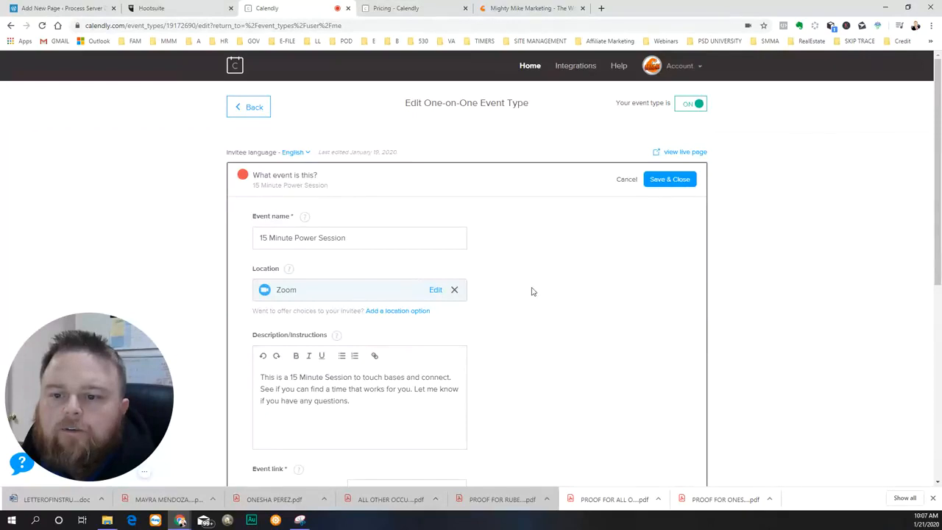
scroll(531, 290, down, 1)
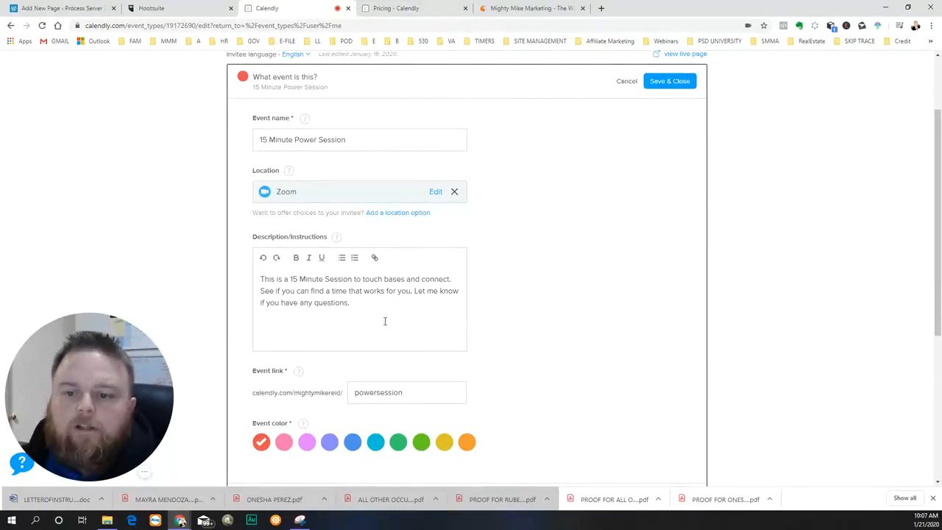
scroll(384, 321, down, 2)
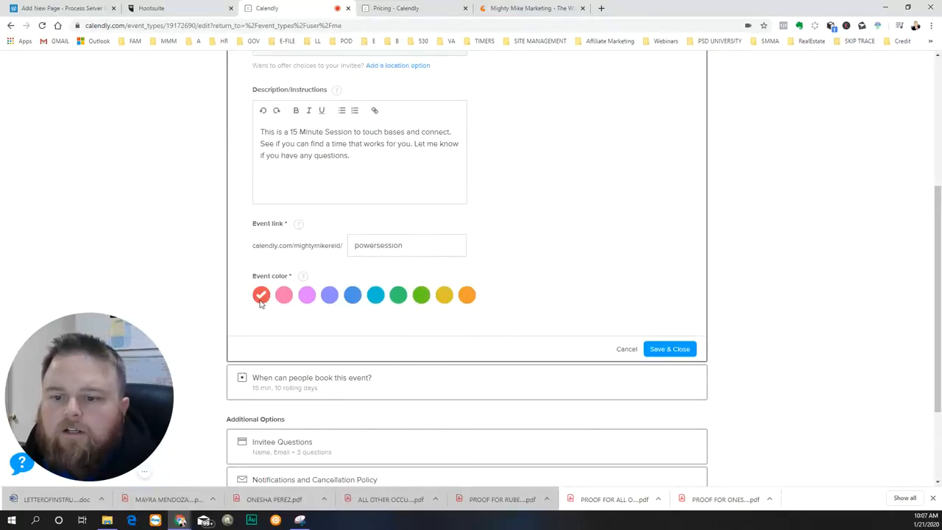
scroll(614, 375, down, 2)
scroll(422, 267, up, 5)
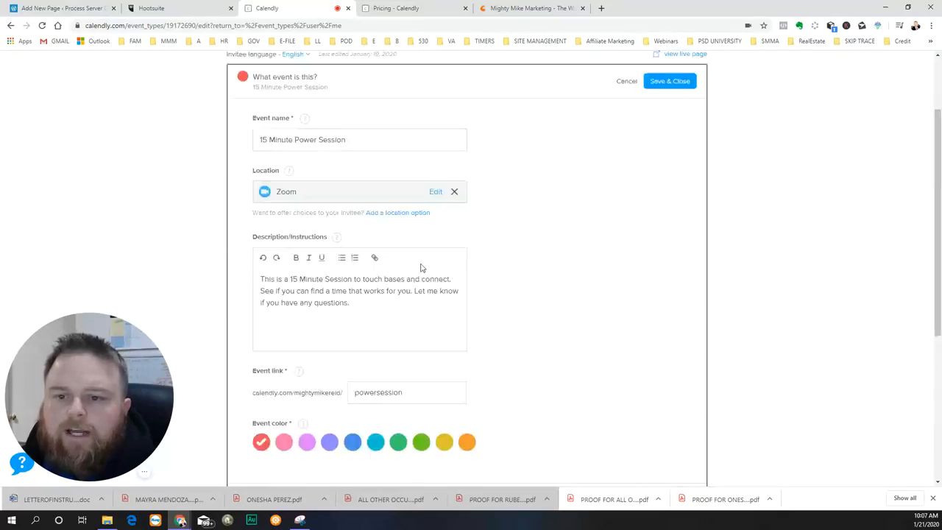
scroll(422, 267, up, 2)
scroll(553, 238, down, 3)
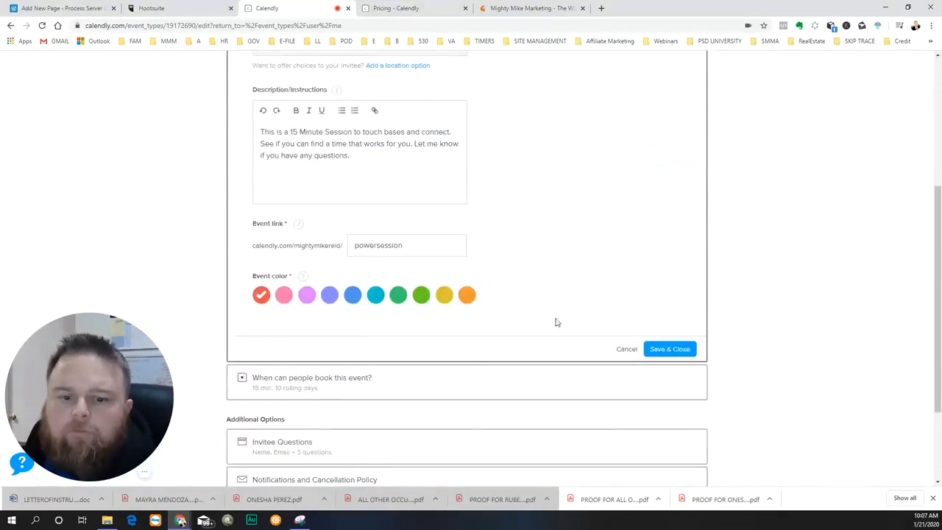
click(626, 349)
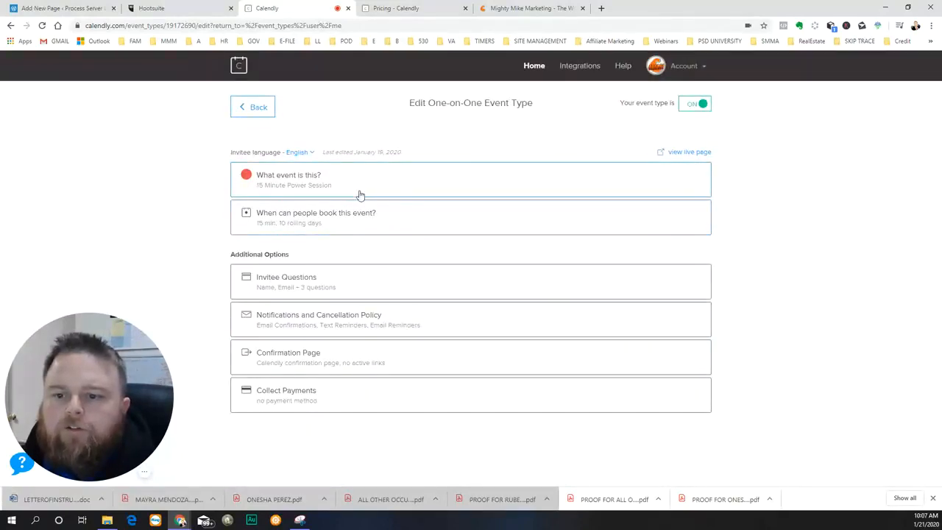
Open the event's booking-time settings and inspect the rolling-days date range options, leaving them without applying a change
click(365, 221)
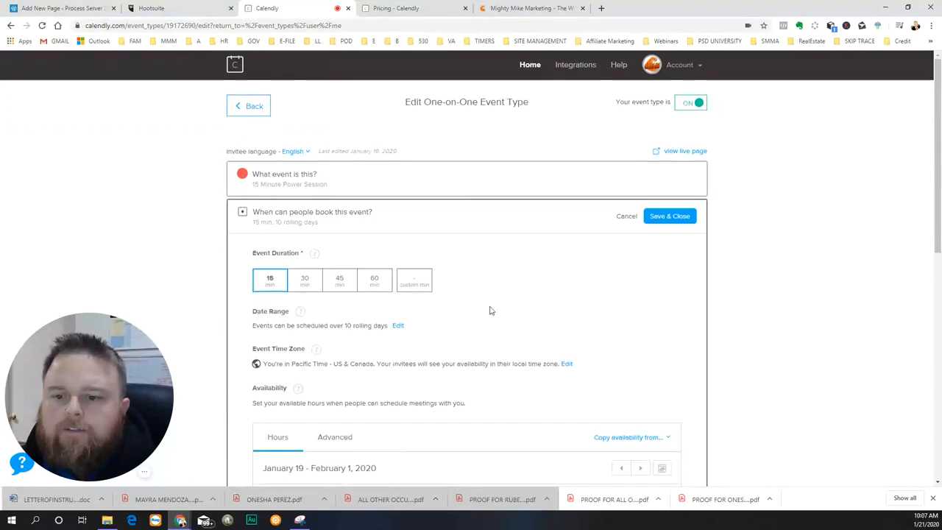
scroll(487, 307, down, 1)
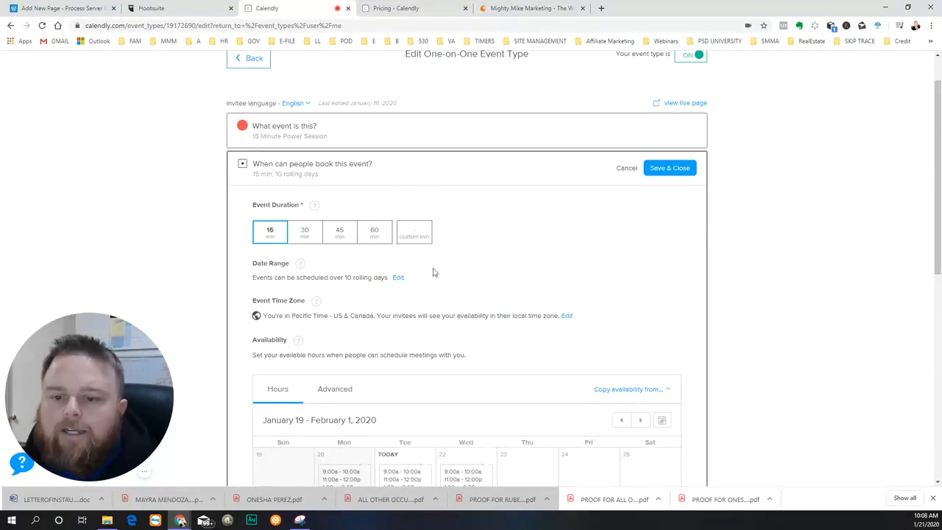
click(399, 279)
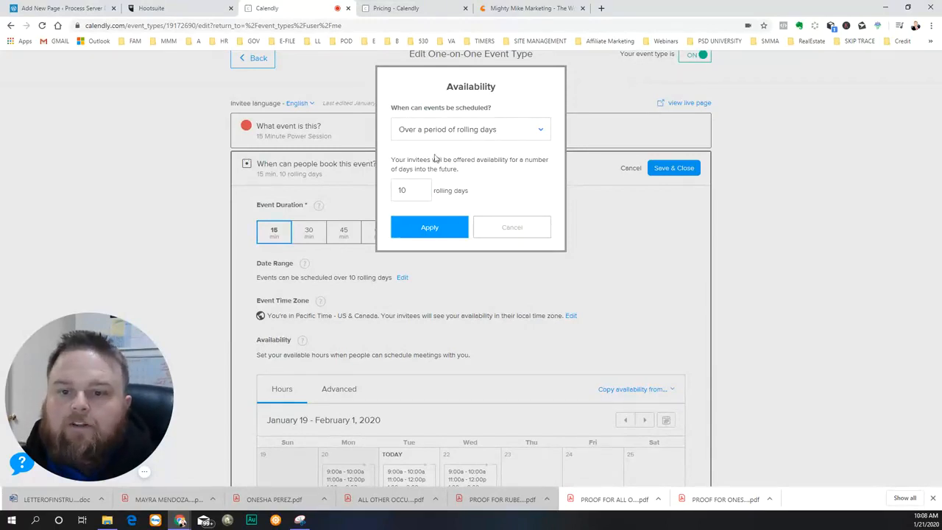
click(413, 190)
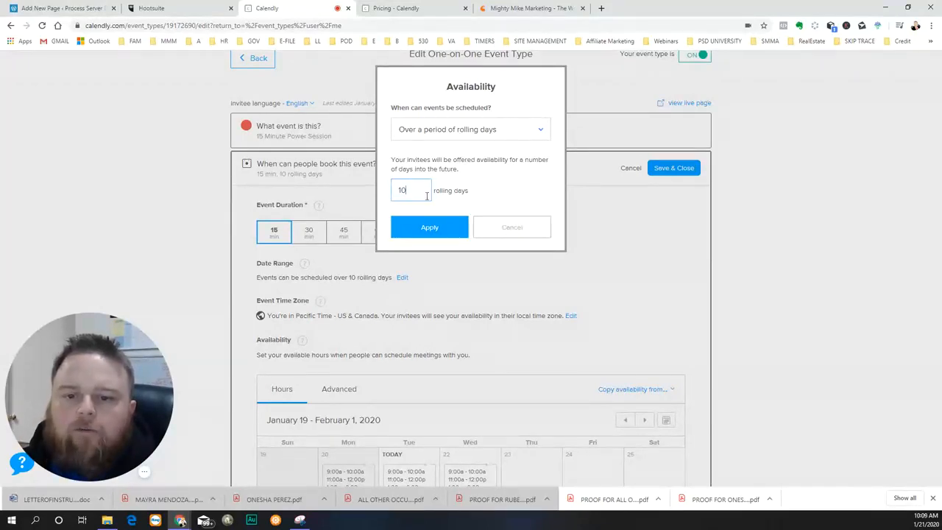
click(522, 232)
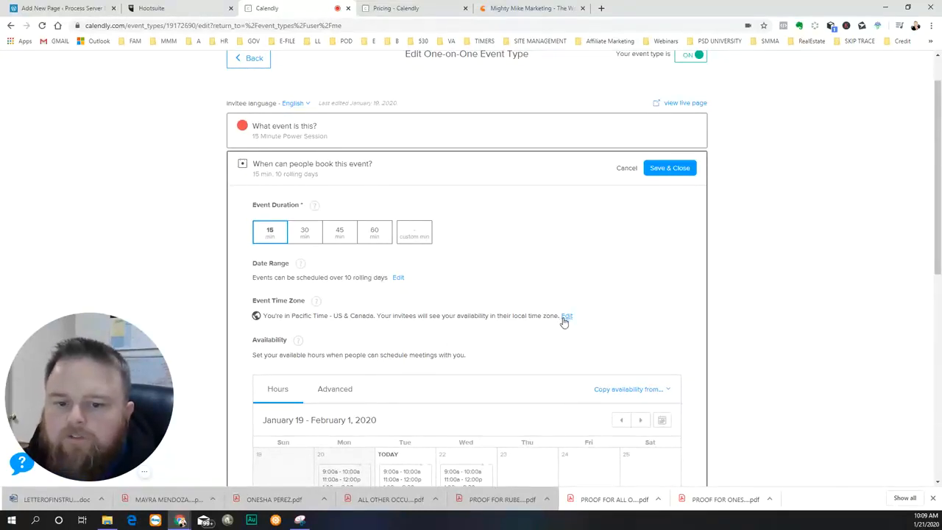
Examine the event time zone note and the available hours in the two-week availability calendar
drag(455, 314, 560, 315)
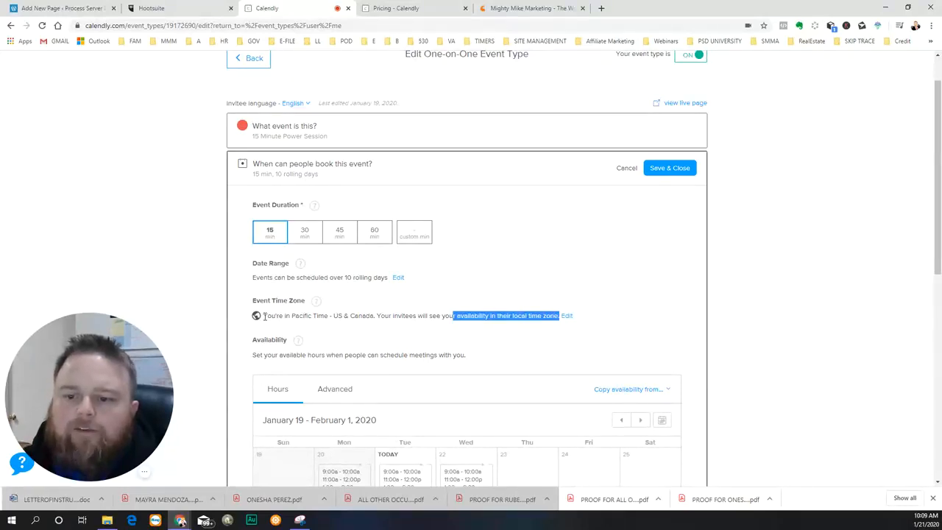
drag(264, 315, 559, 315)
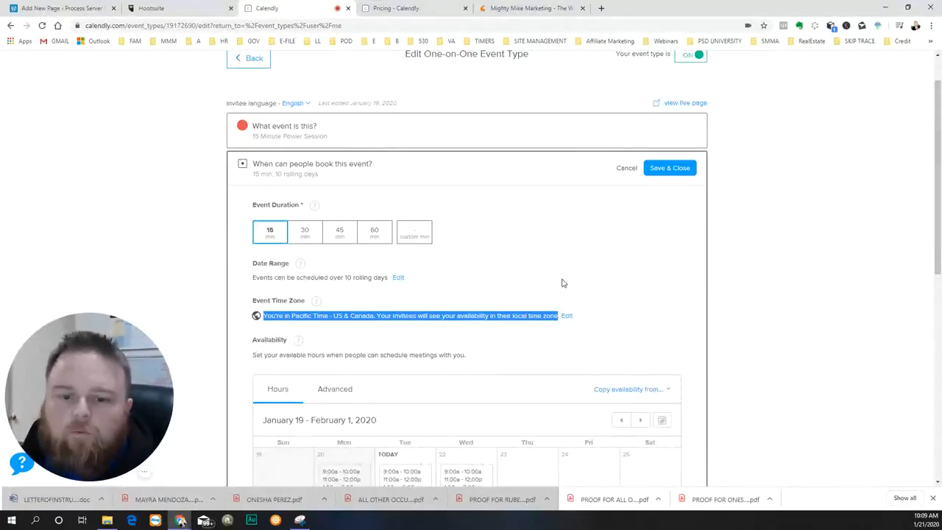
scroll(562, 279, down, 2)
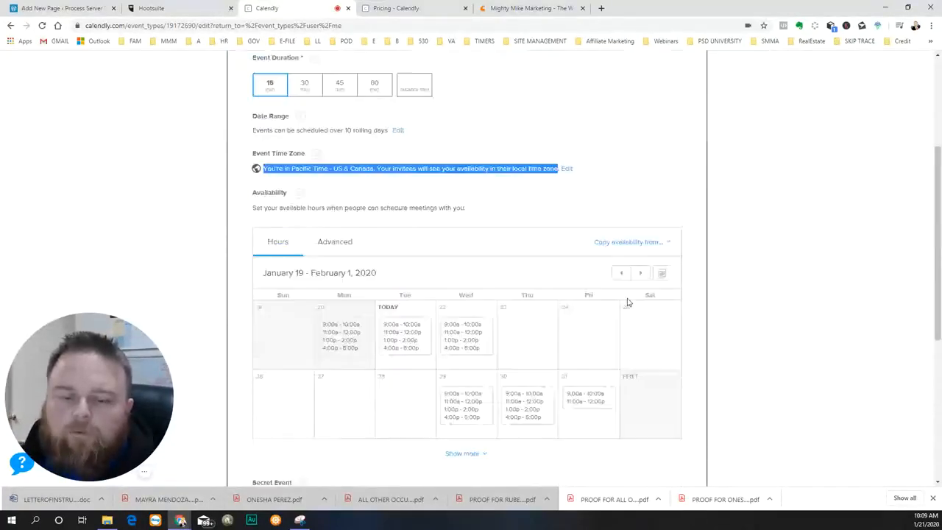
click(481, 215)
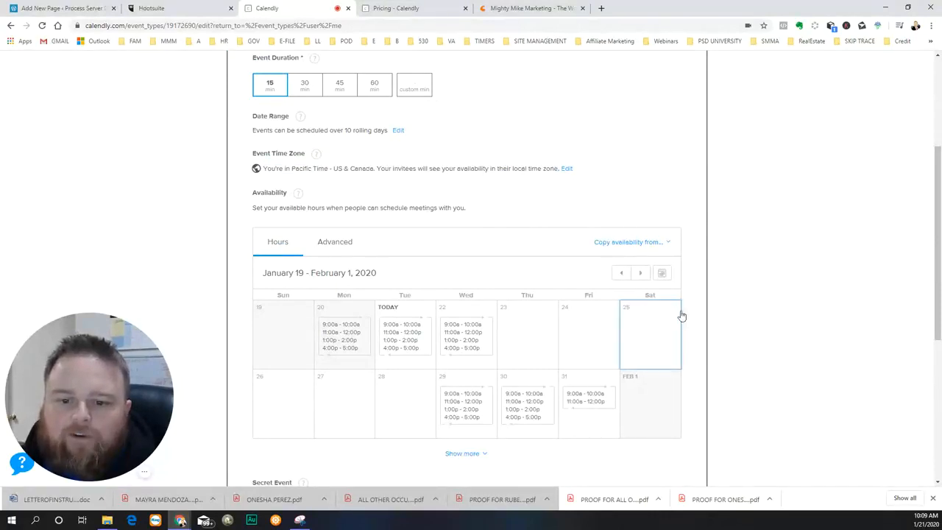
scroll(692, 316, down, 1)
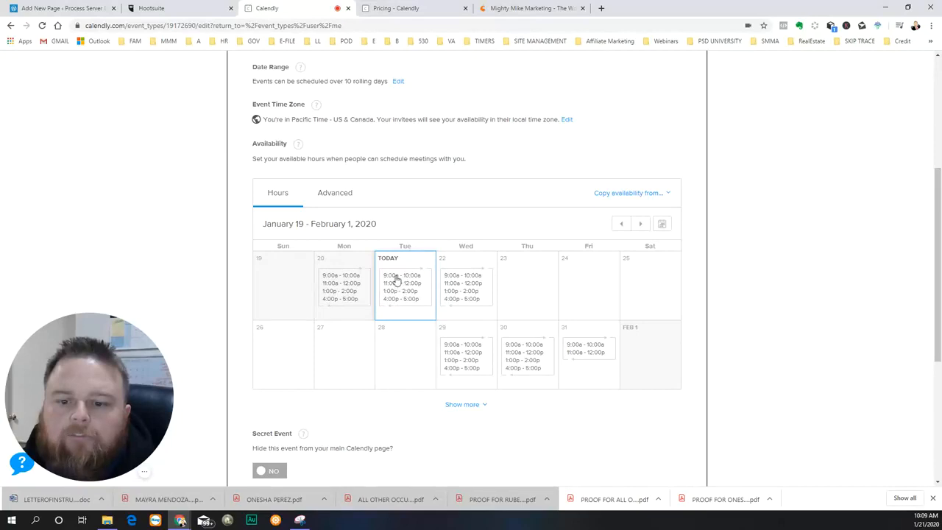
scroll(383, 318, up, 2)
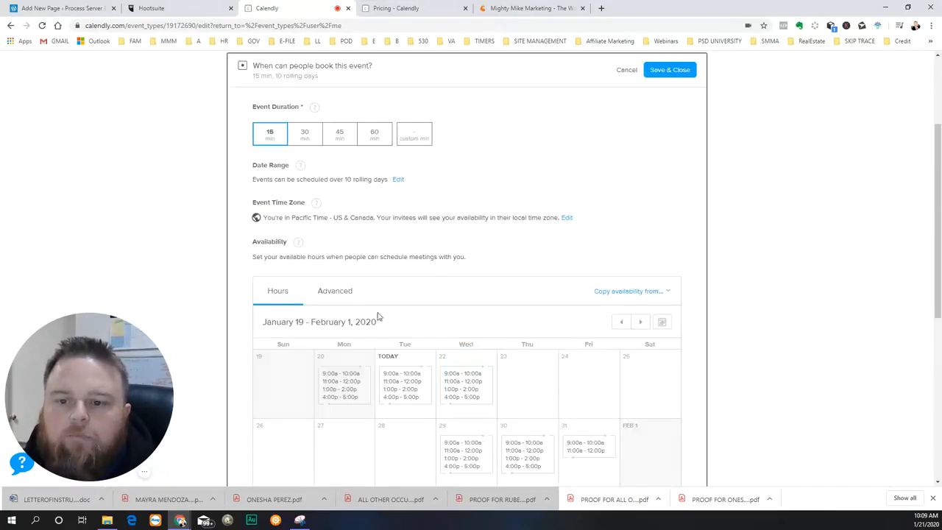
Open the advanced availability settings and examine the availability increments alongside the event duration options
click(340, 294)
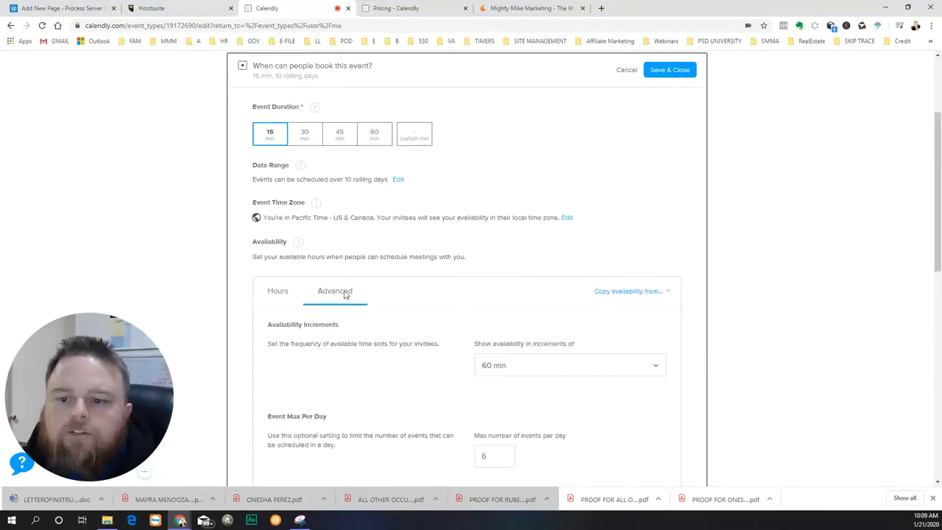
scroll(780, 368, down, 3)
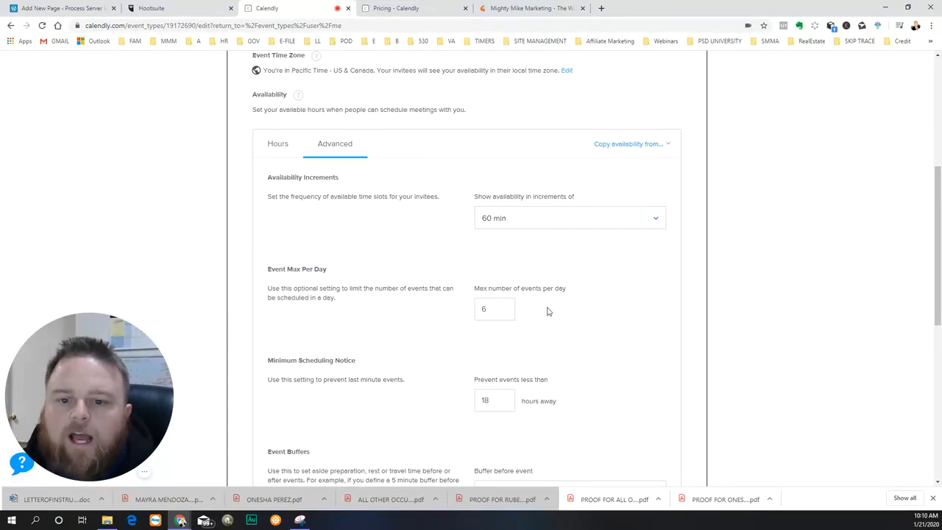
scroll(557, 310, up, 2)
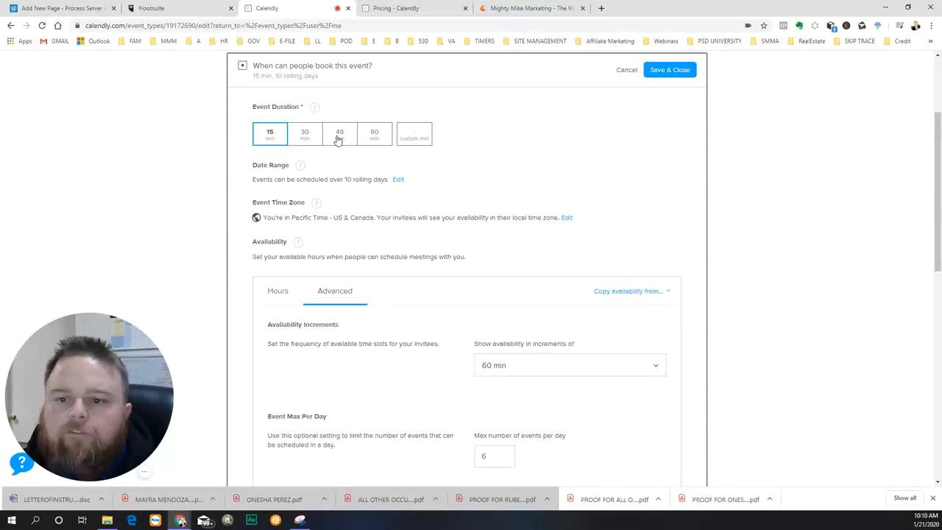
scroll(608, 326, down, 3)
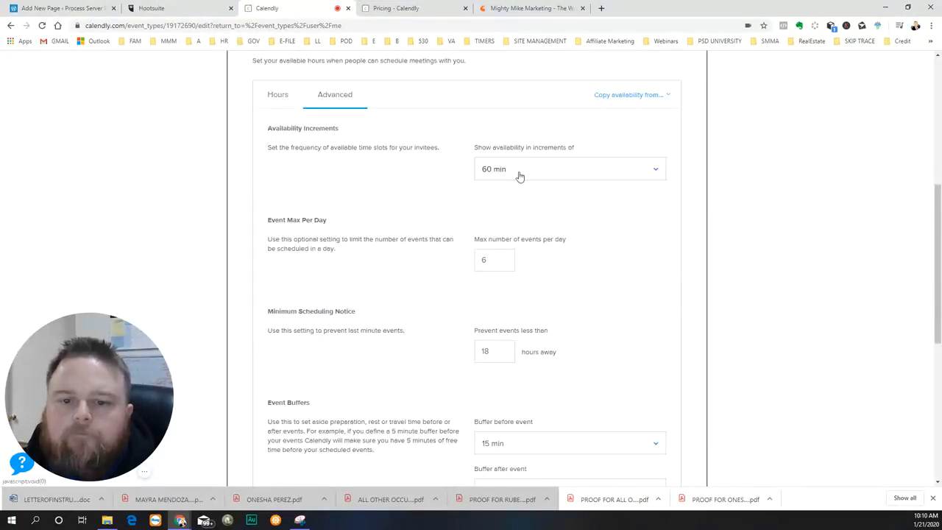
scroll(298, 188, up, 2)
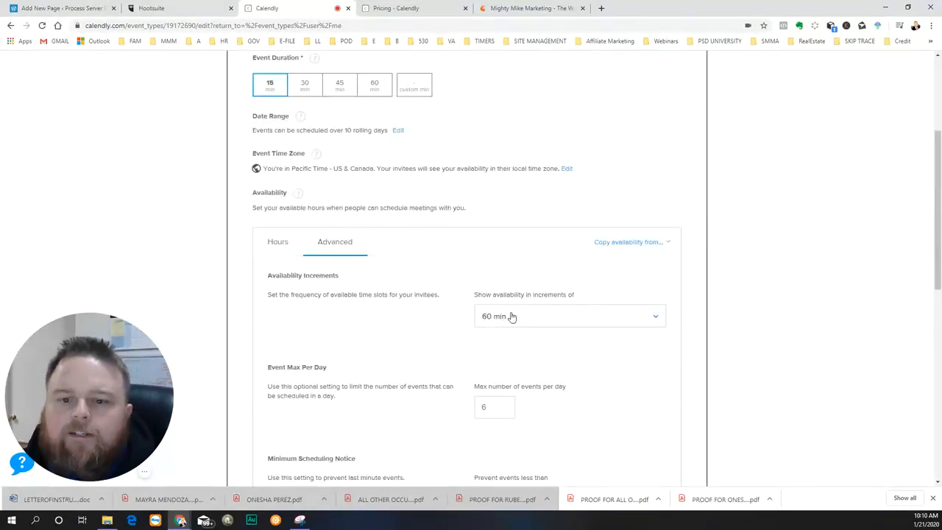
scroll(574, 317, down, 1)
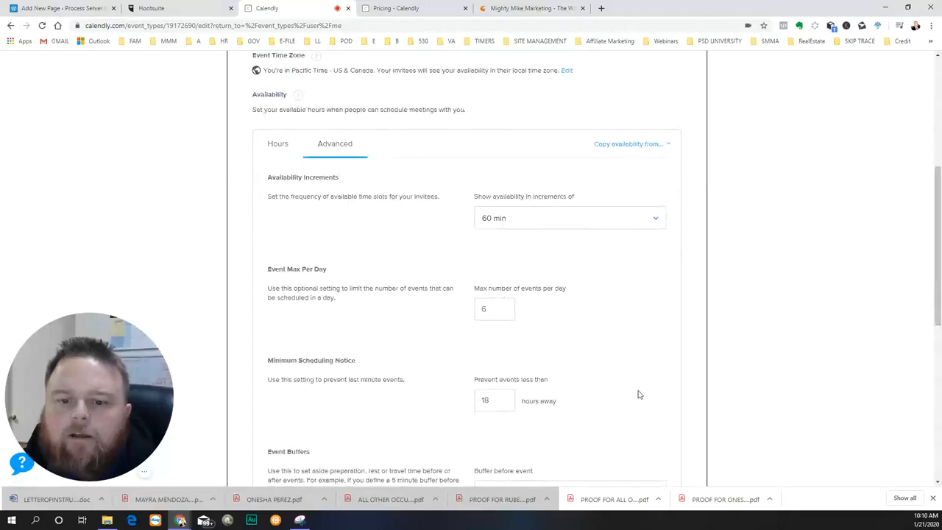
scroll(625, 324, down, 1)
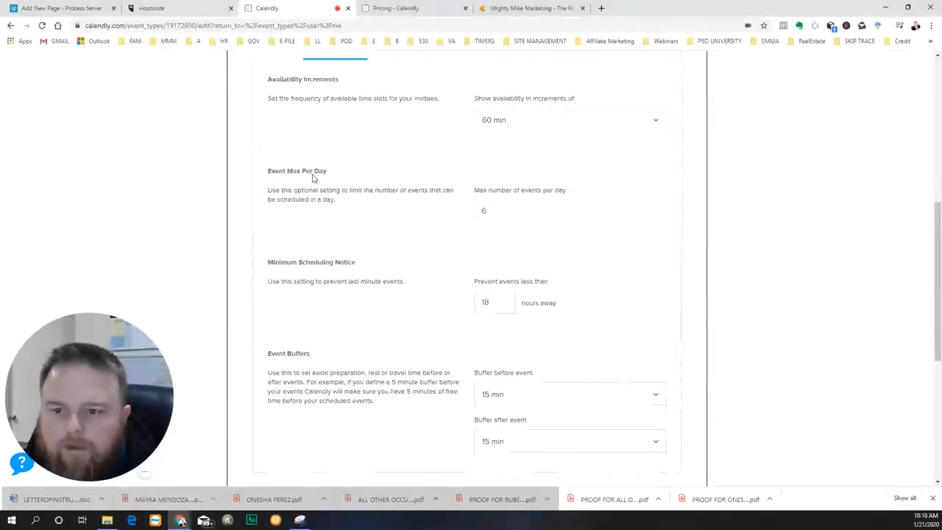
scroll(495, 215, up, 4)
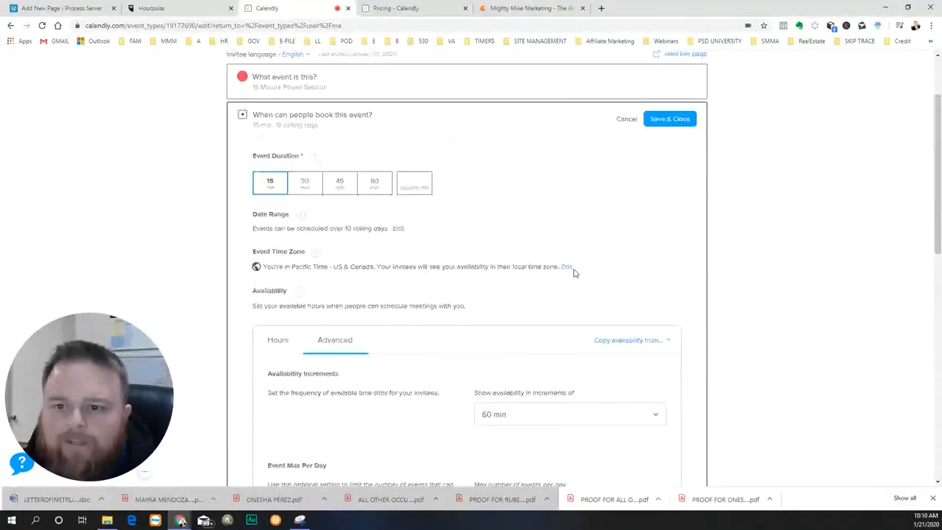
scroll(376, 206, up, 1)
Set the event's maximum number of events per day to 4
scroll(508, 239, down, 2)
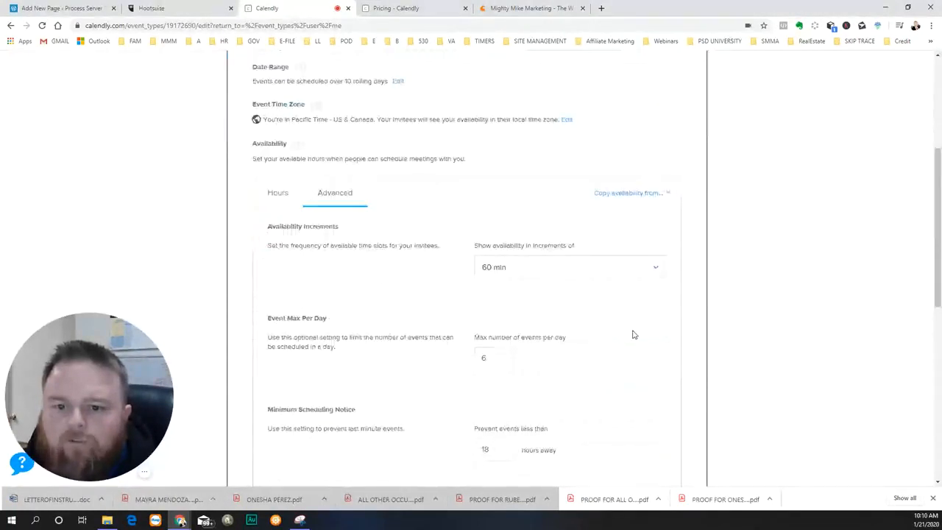
scroll(613, 315, down, 2)
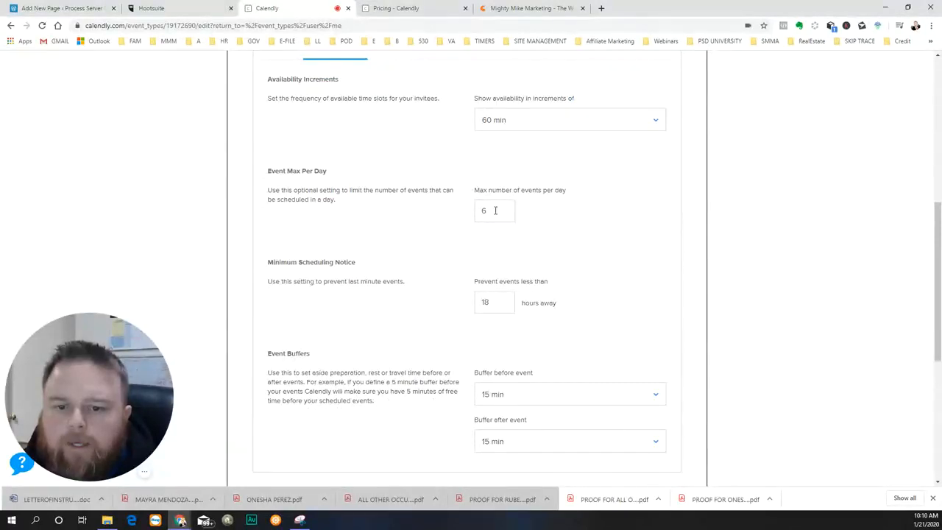
double_click(495, 210)
text(4)
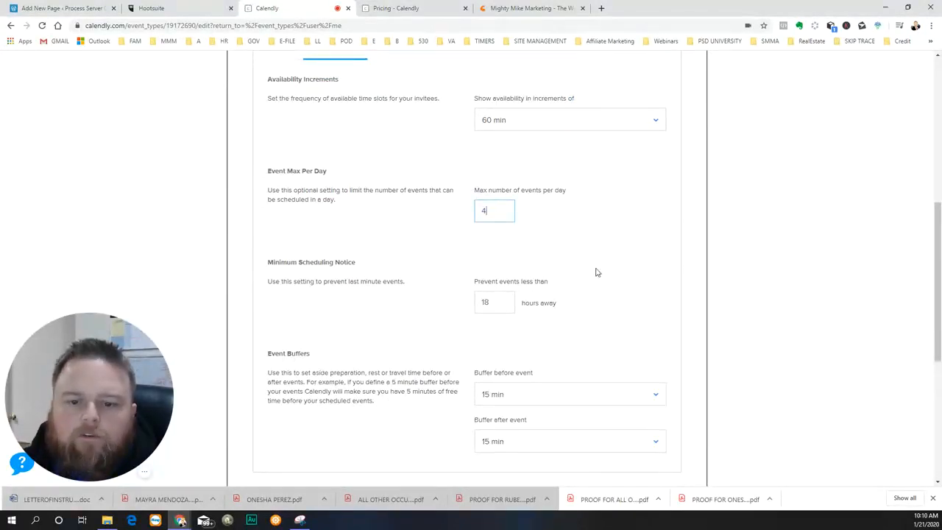
Examine the minimum scheduling notice setting that prevents last-minute events
scroll(597, 273, down, 2)
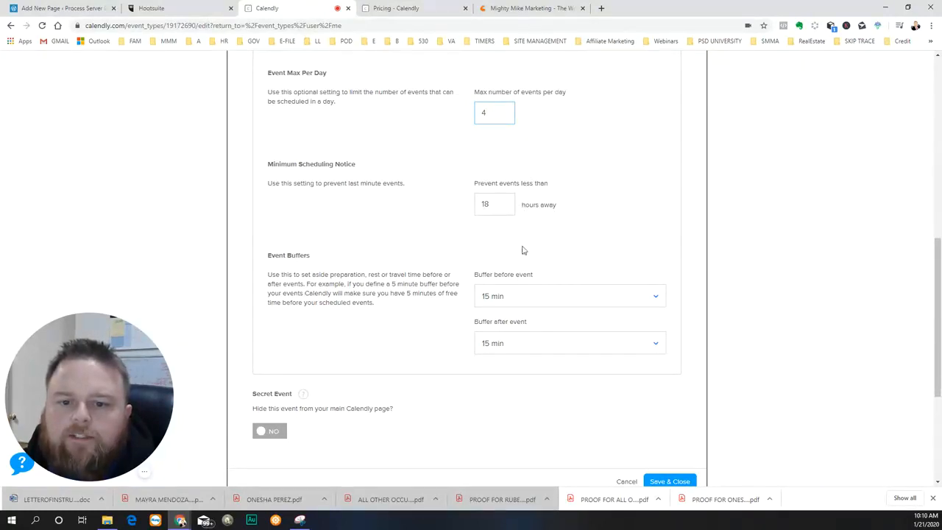
click(499, 208)
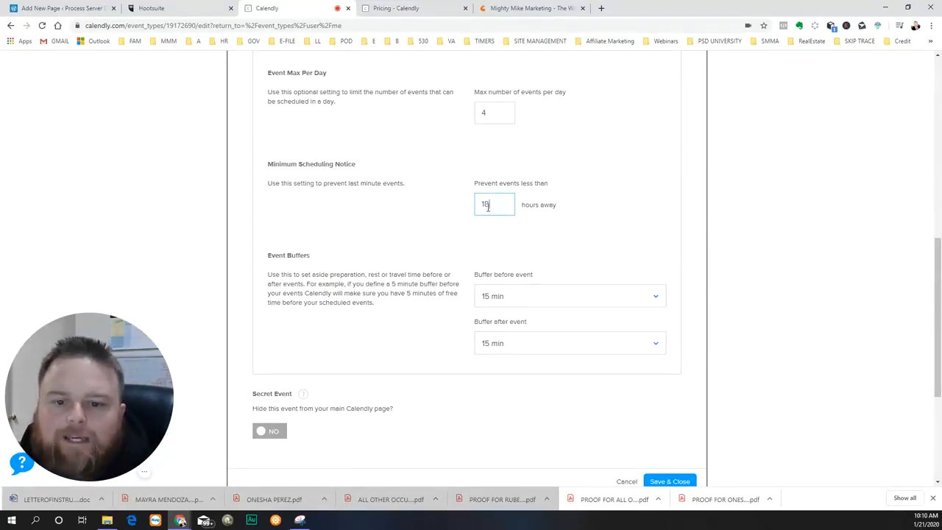
drag(498, 204, 483, 202)
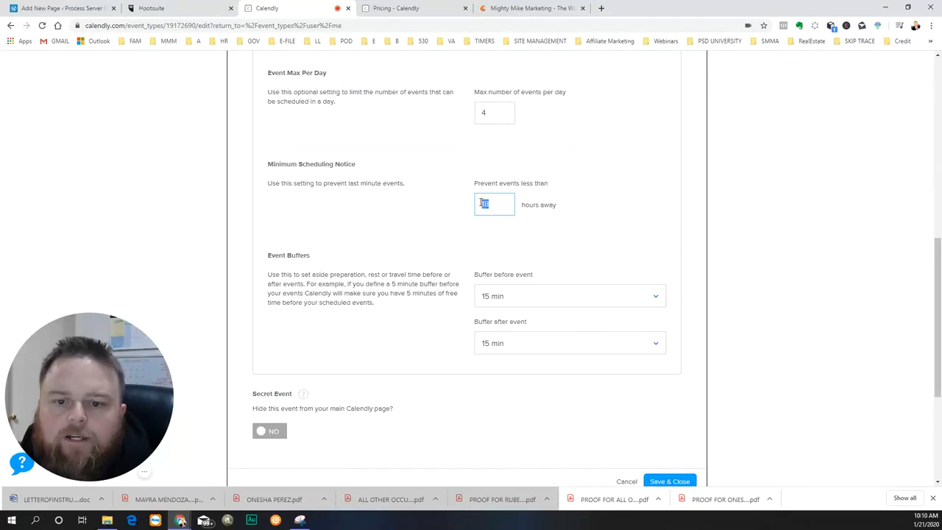
click(514, 206)
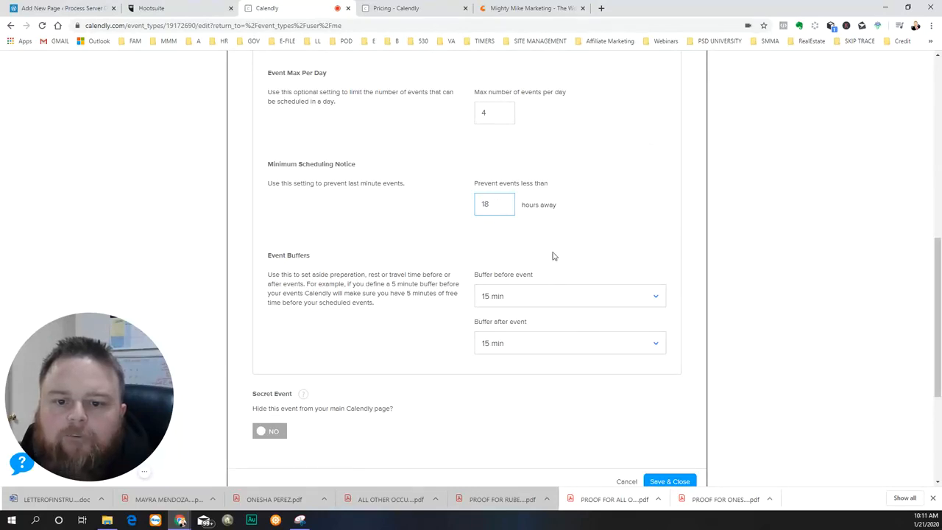
scroll(567, 255, down, 1)
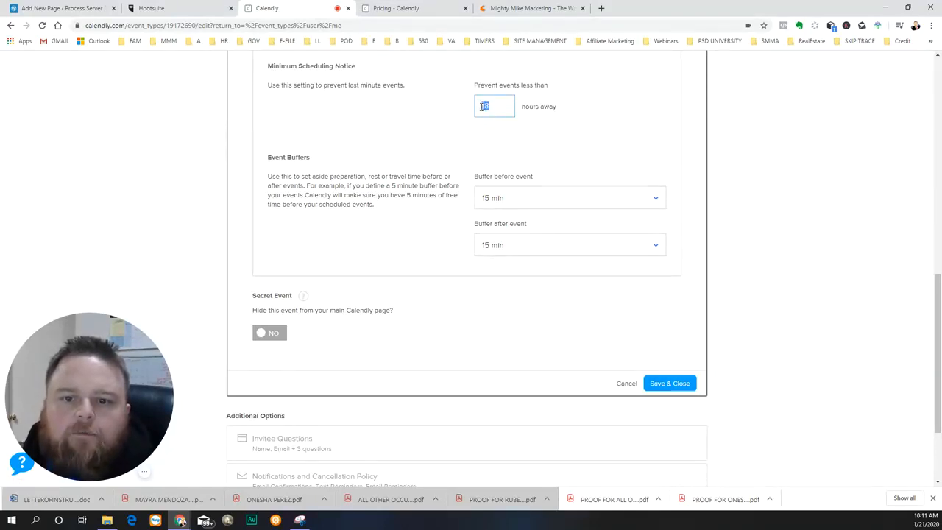
drag(484, 106, 496, 106)
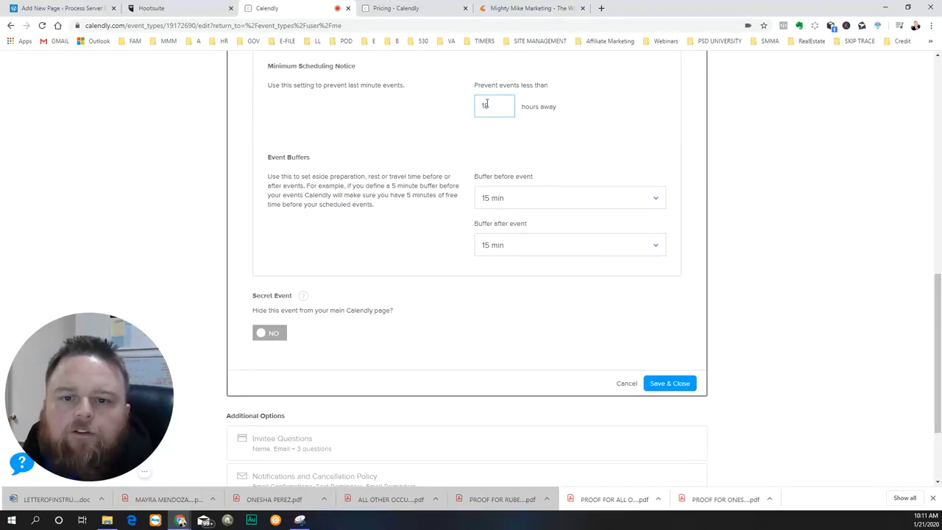
click(477, 136)
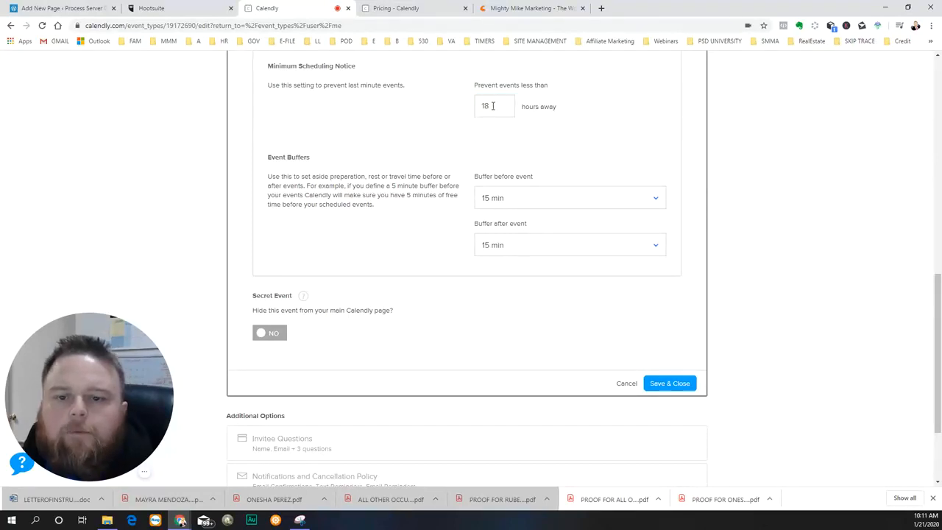
click(493, 106)
drag(493, 106, 464, 110)
click(503, 148)
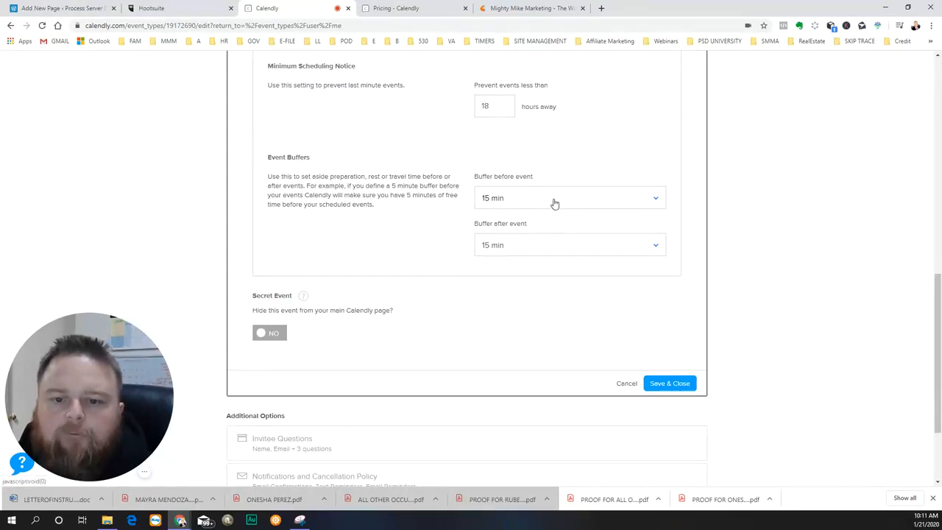
Review the duration, increment and buffer settings together, and inspect the time choices offered for the buffer before the event
scroll(559, 154, up, 4)
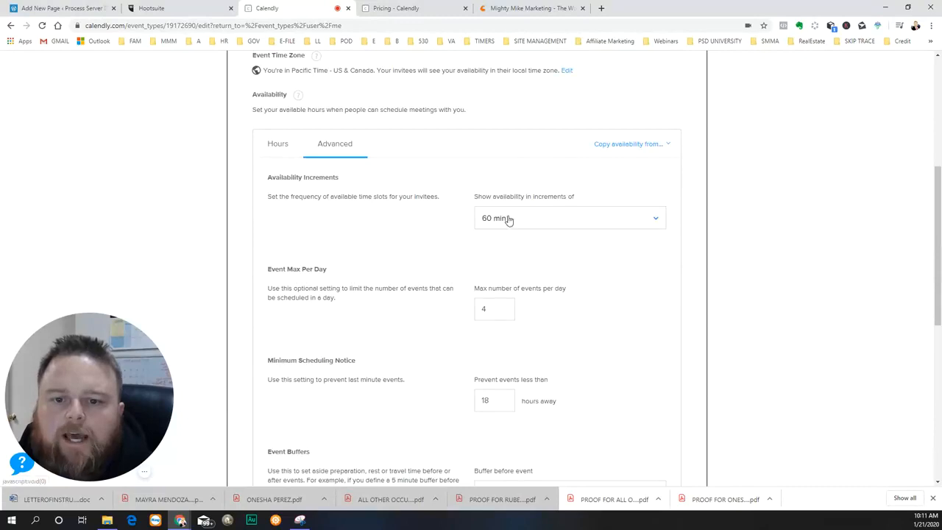
scroll(638, 255, down, 1)
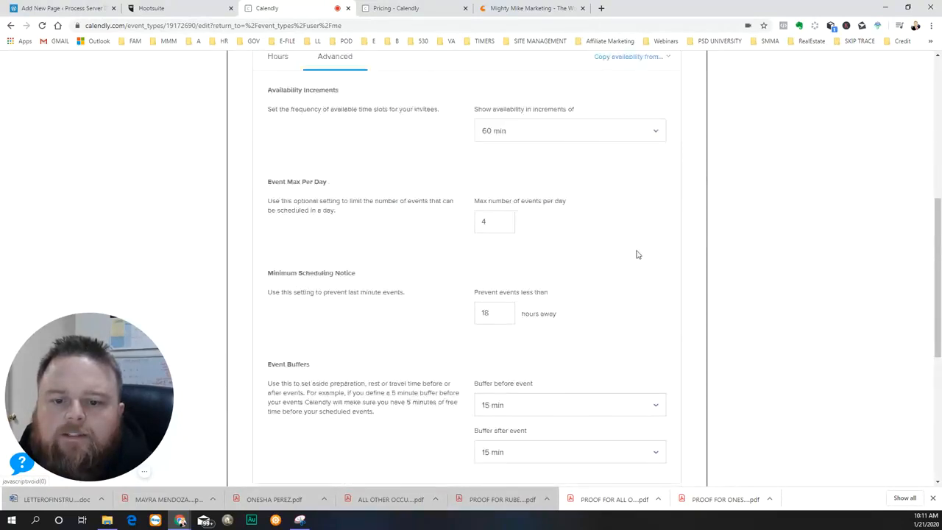
scroll(585, 258, down, 2)
scroll(585, 259, up, 5)
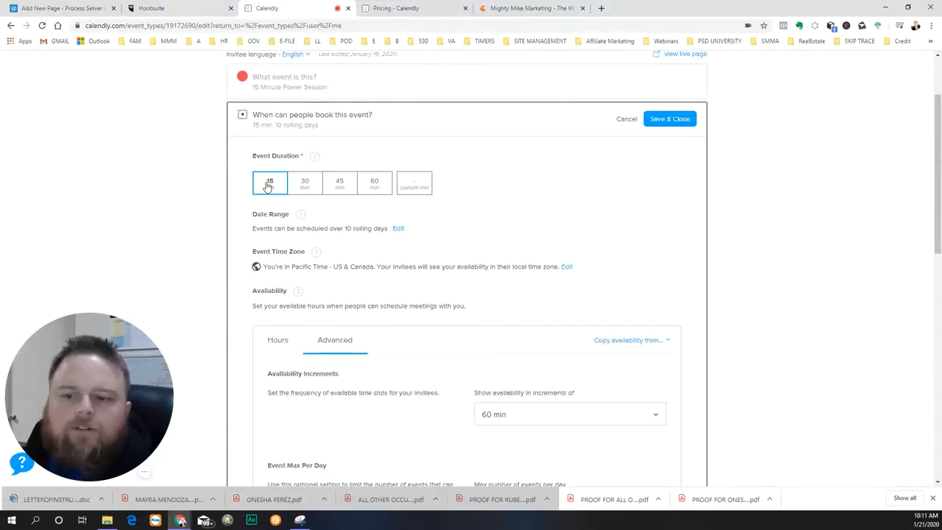
scroll(599, 288, down, 3)
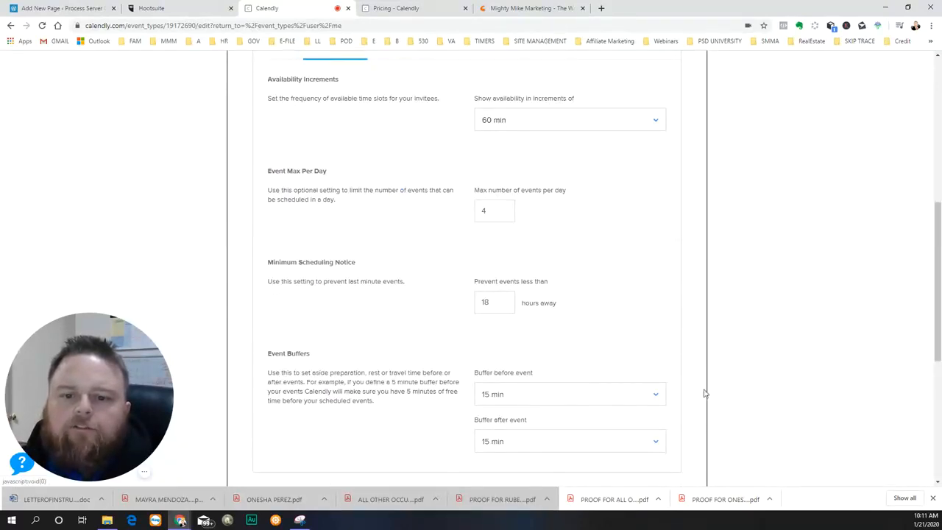
scroll(680, 360, down, 2)
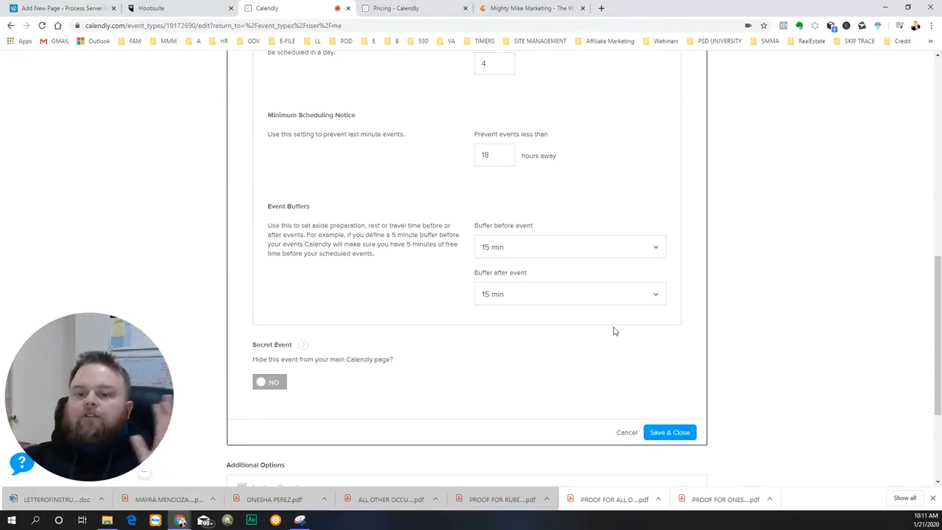
click(544, 249)
scroll(517, 334, down, 2)
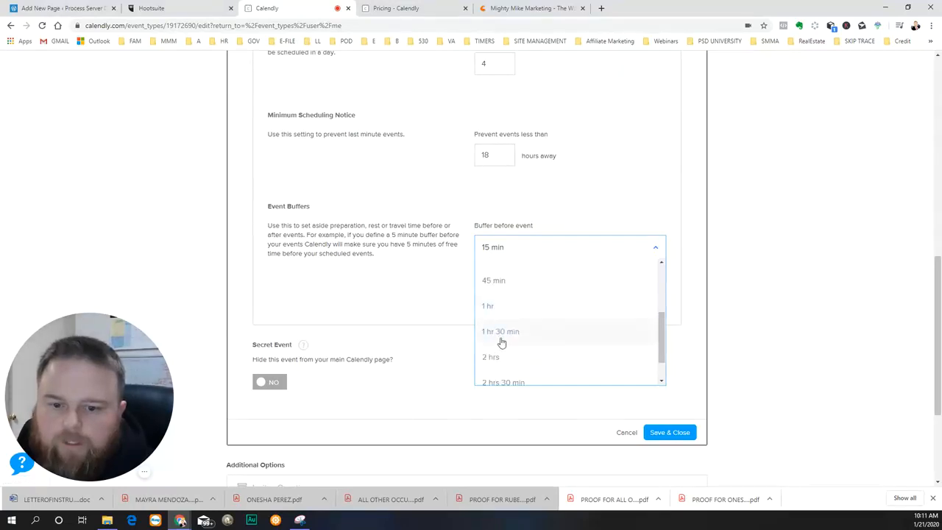
scroll(517, 339, down, 1)
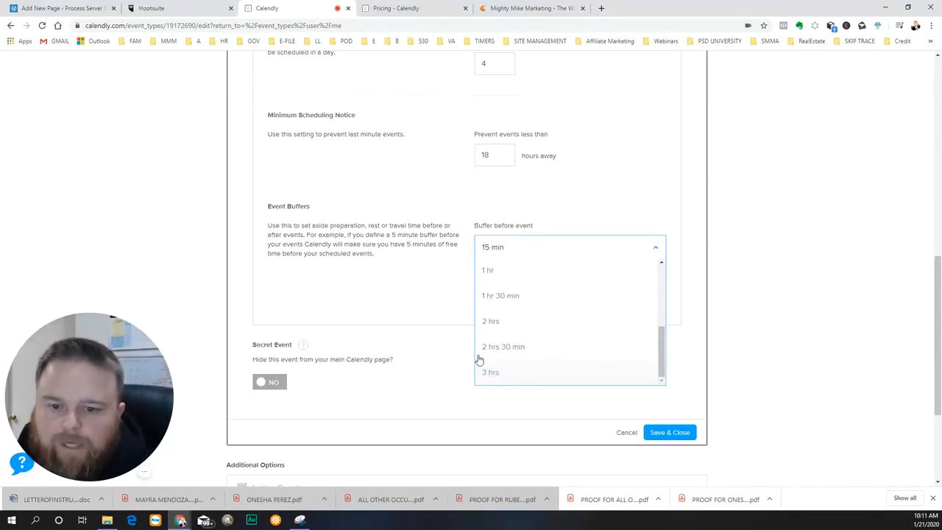
click(443, 289)
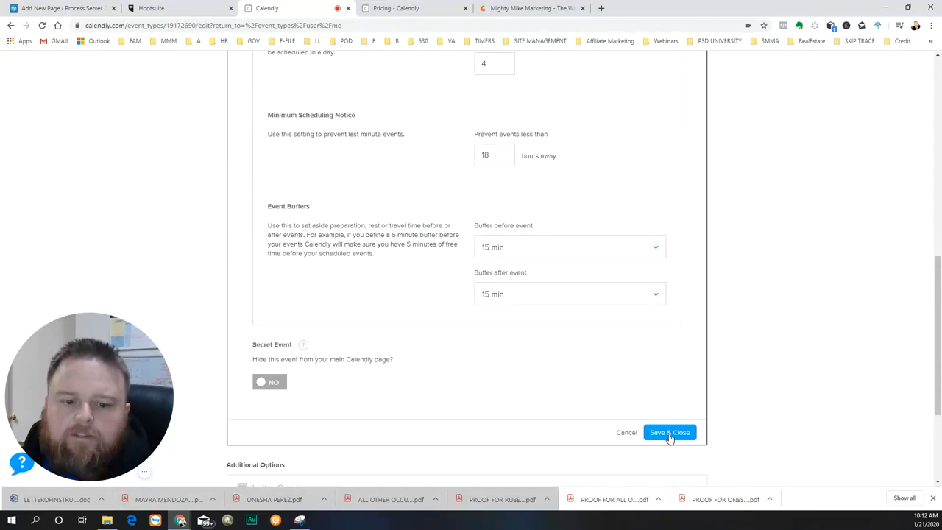
Save and close the event's booking-time settings
scroll(552, 243, up, 3)
scroll(629, 328, down, 3)
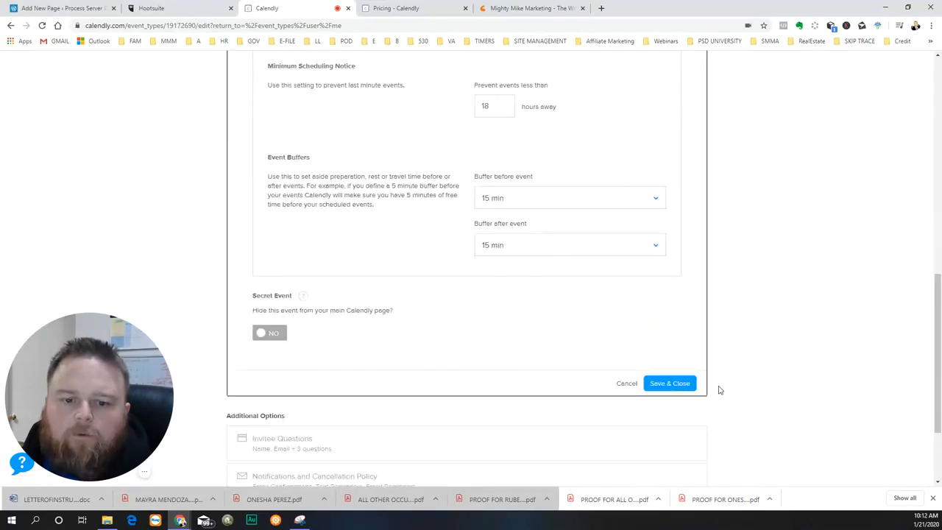
click(667, 385)
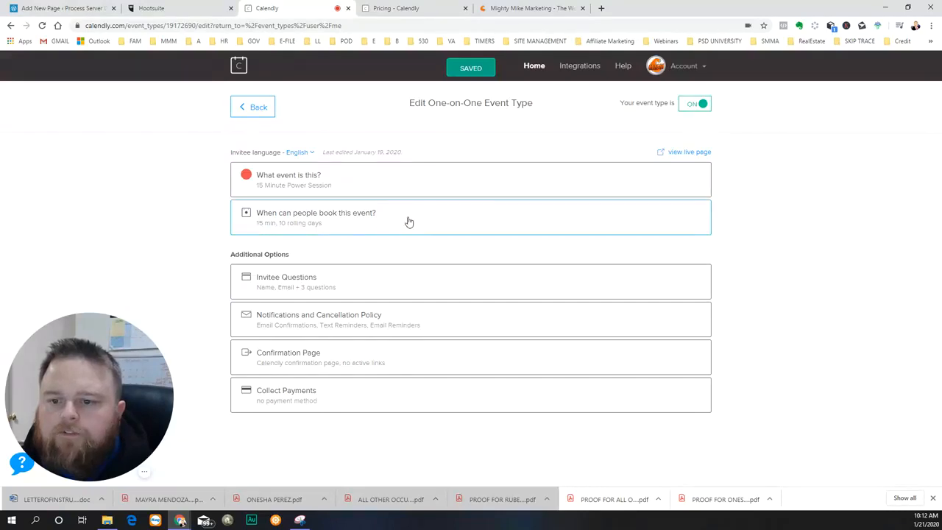
Open the event's invitee questions, review the list, and view the website question's edit options before cancelling them
click(351, 285)
scroll(516, 331, down, 2)
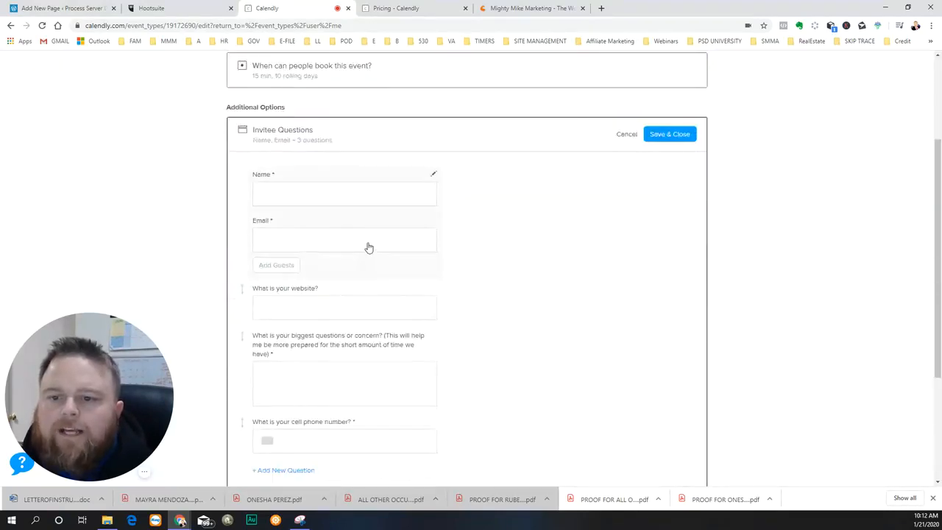
scroll(485, 201, down, 2)
scroll(484, 201, up, 1)
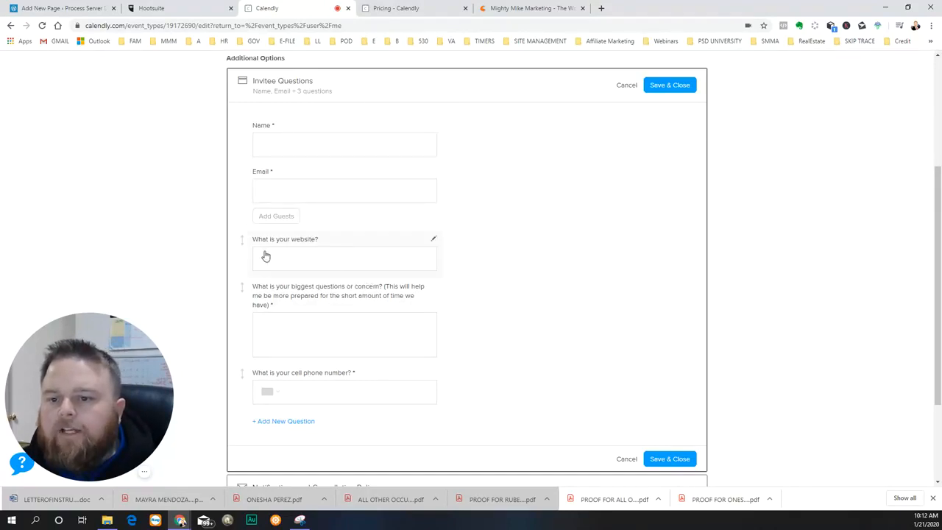
click(309, 260)
click(522, 290)
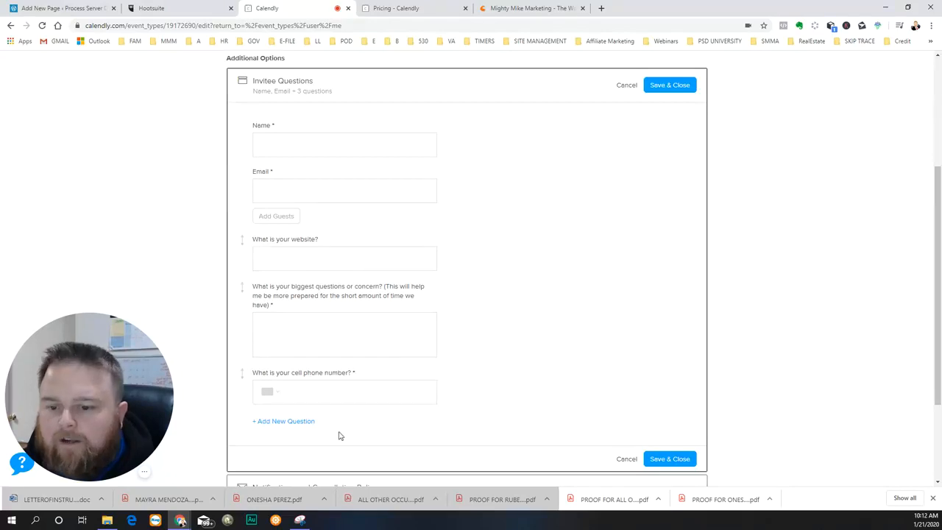
Start a new invitee question, examine the answer types it offers, and discard the question
click(294, 423)
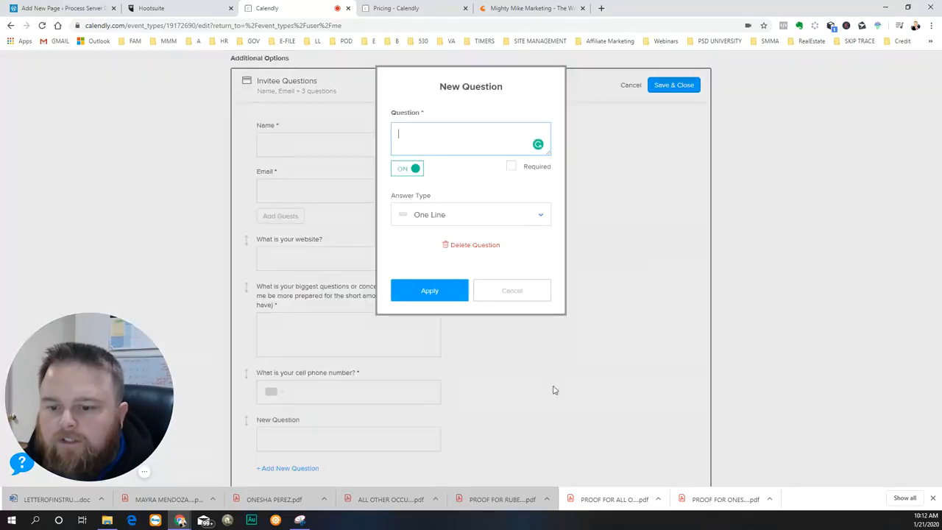
click(491, 218)
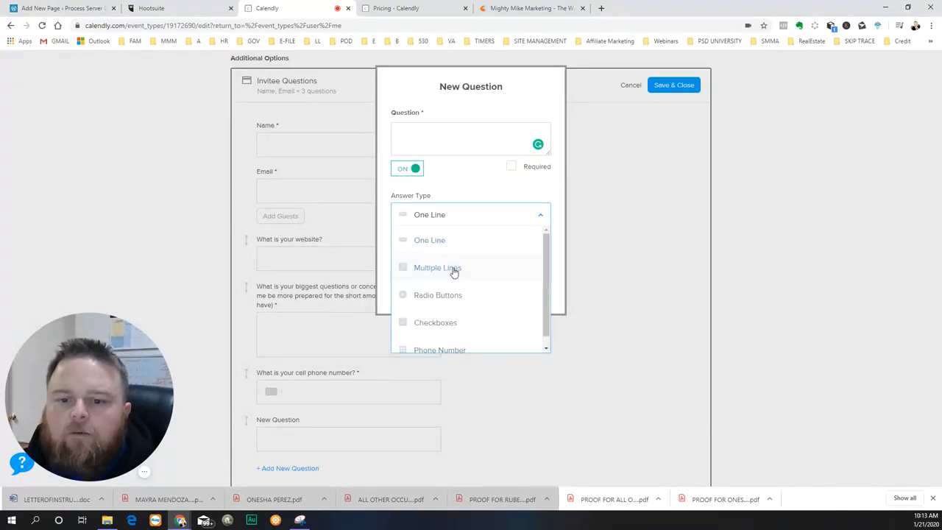
scroll(459, 298, down, 1)
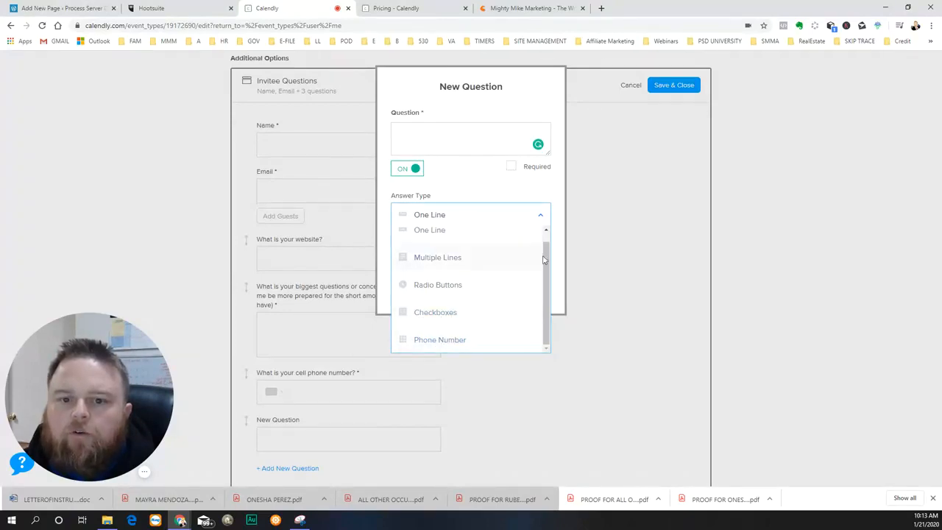
scroll(545, 259, up, 1)
click(621, 226)
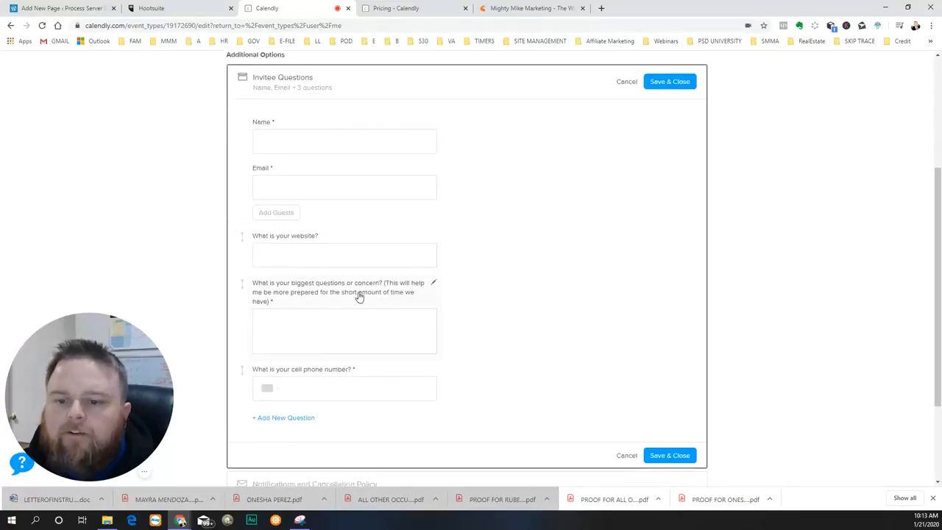
Review the event's invitee questions and close them, discarding any unsaved changes
scroll(347, 320, down, 2)
scroll(344, 318, up, 2)
scroll(508, 366, down, 2)
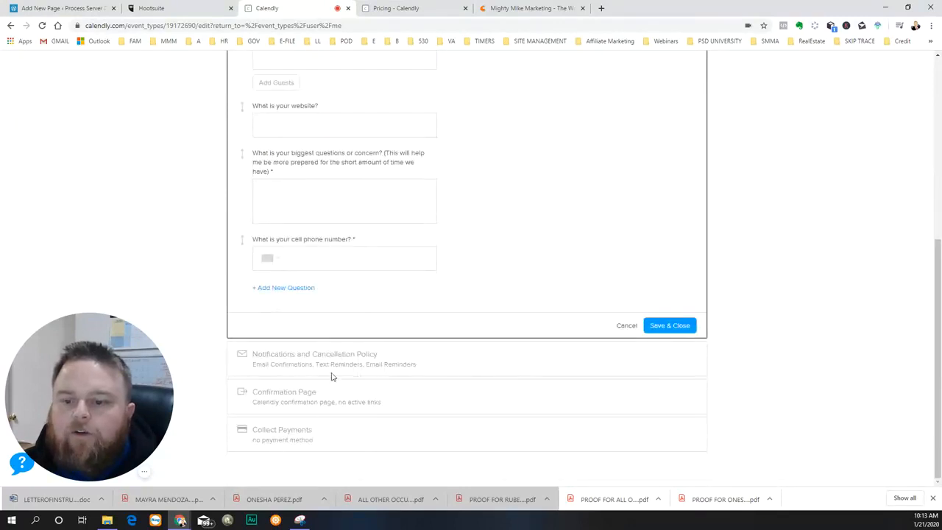
click(627, 326)
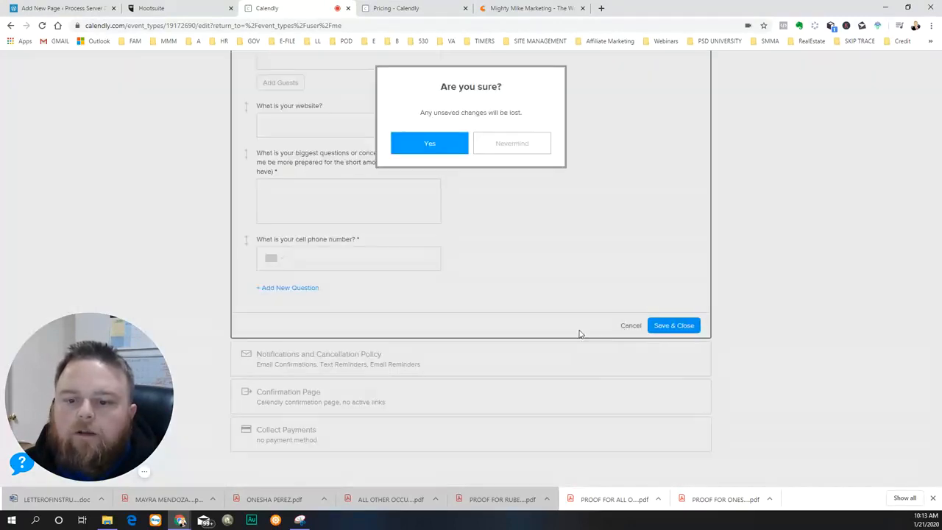
click(422, 151)
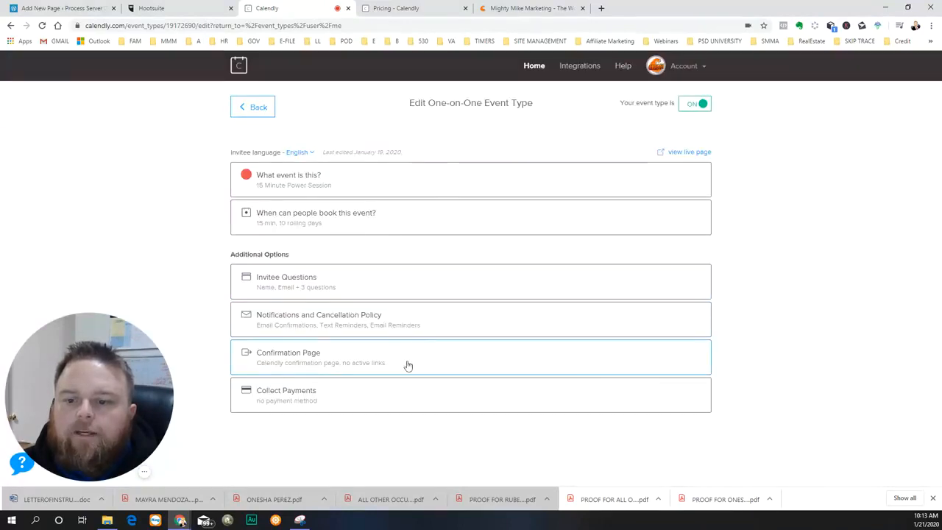
Open the event's Notifications and Cancellation Policy settings and review the email and text notification options
click(421, 326)
scroll(420, 358, down, 2)
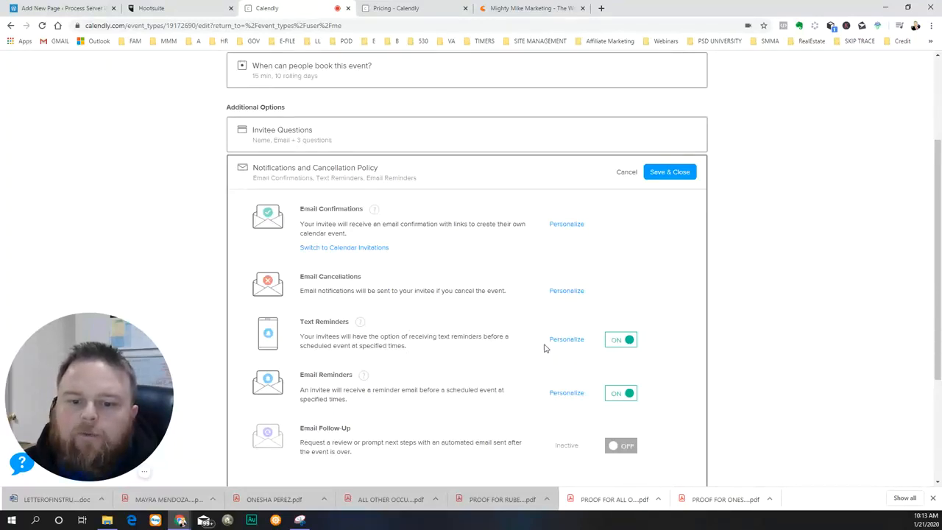
scroll(658, 364, down, 2)
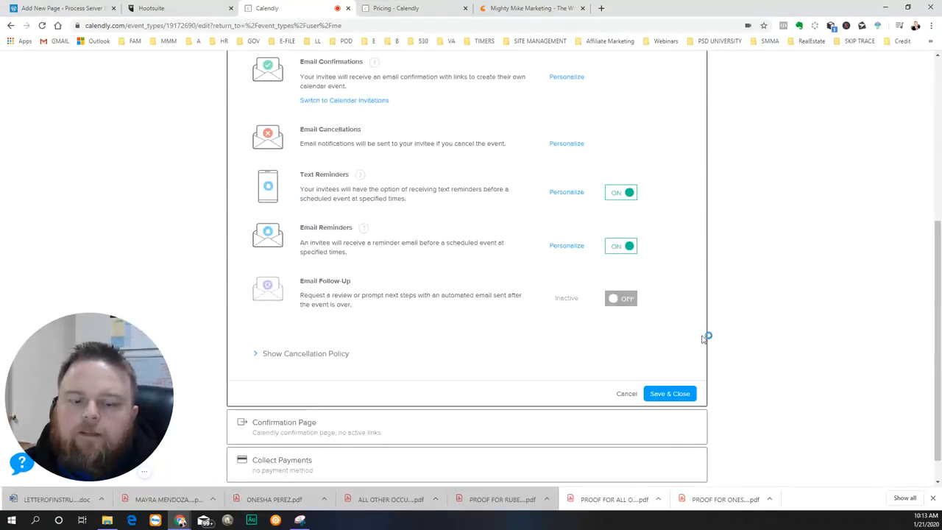
scroll(444, 321, up, 2)
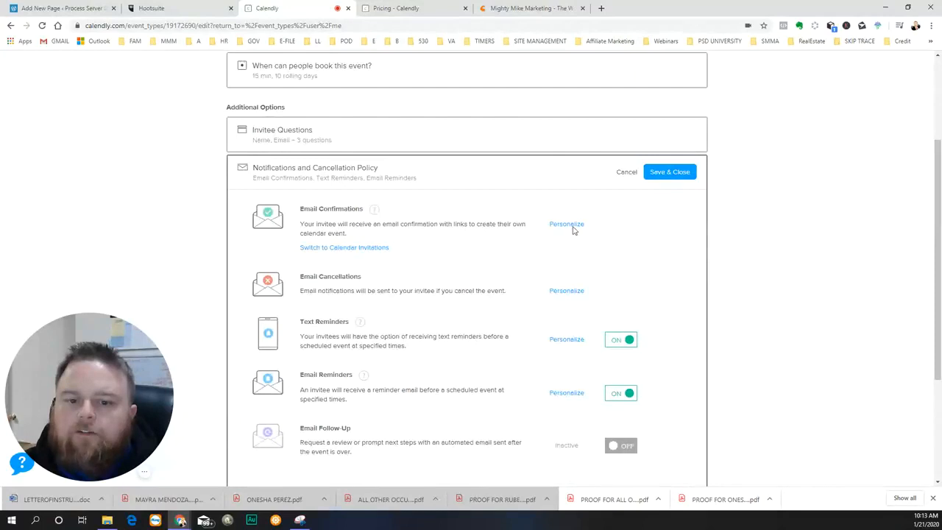
Open the personalization of the email confirmations and examine the message's subject and body
click(567, 225)
scroll(509, 368, down, 2)
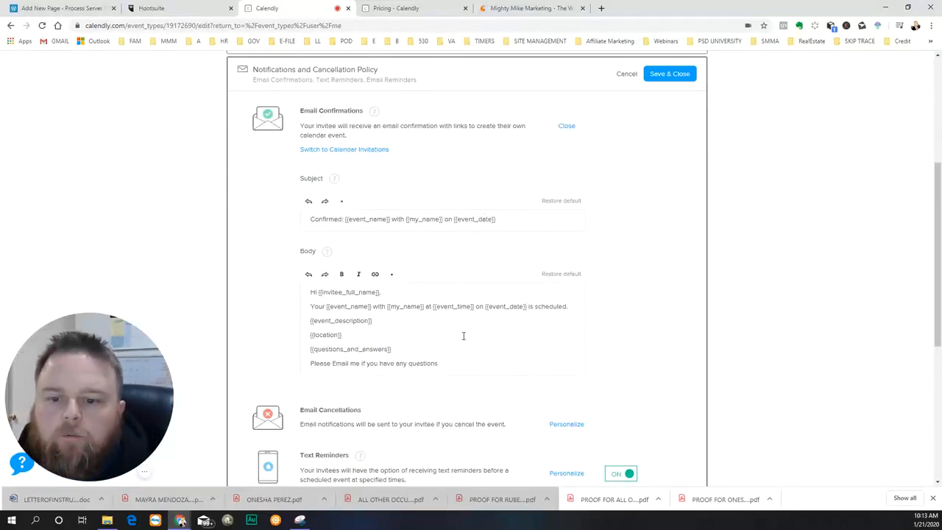
scroll(442, 316, down, 1)
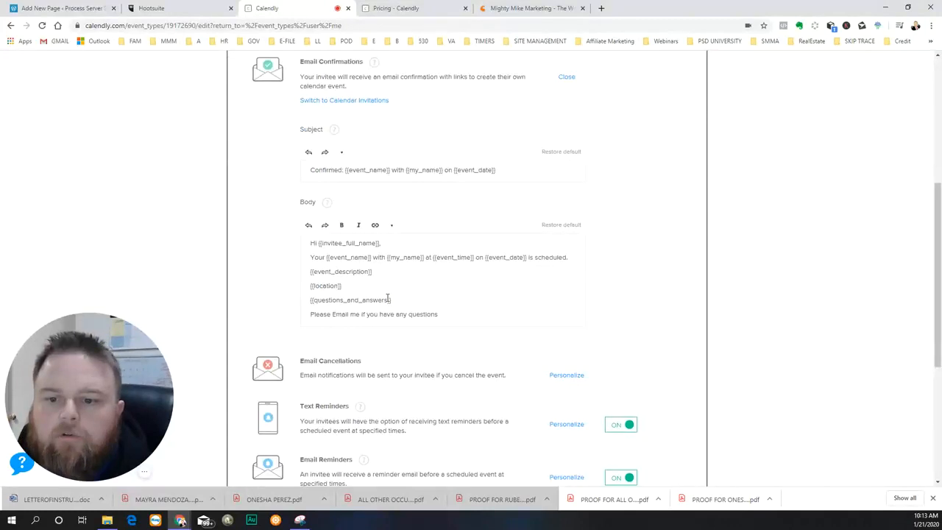
Try adding a new line after the closing sentence of the confirmation email's body, and remove it again
click(469, 319)
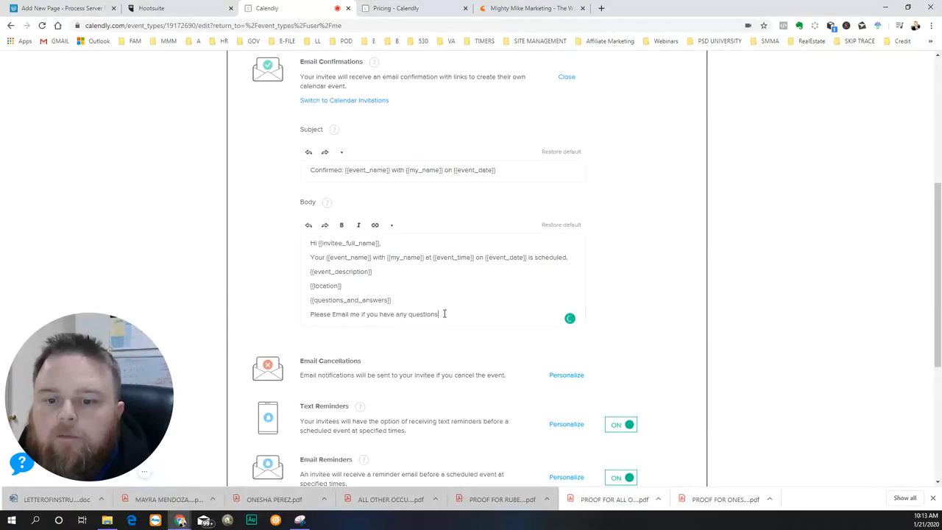
key(Return)
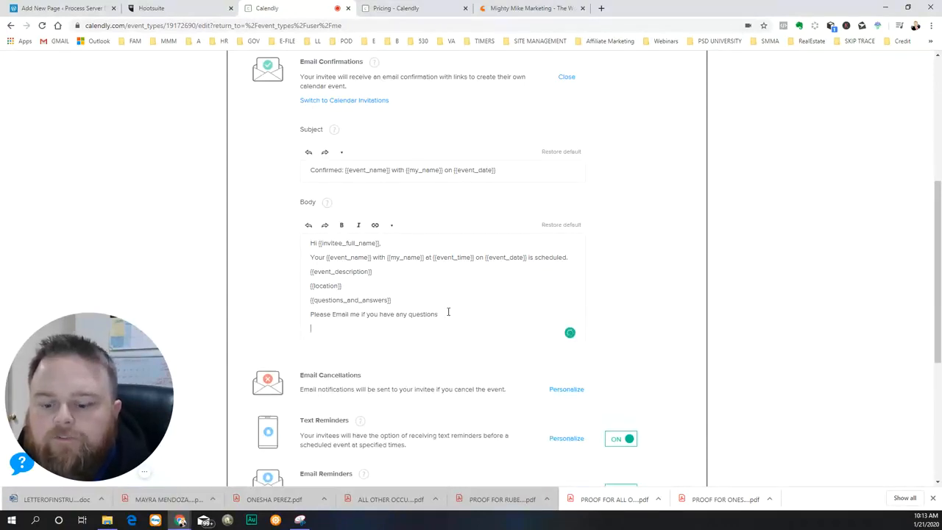
key(BackSpace)
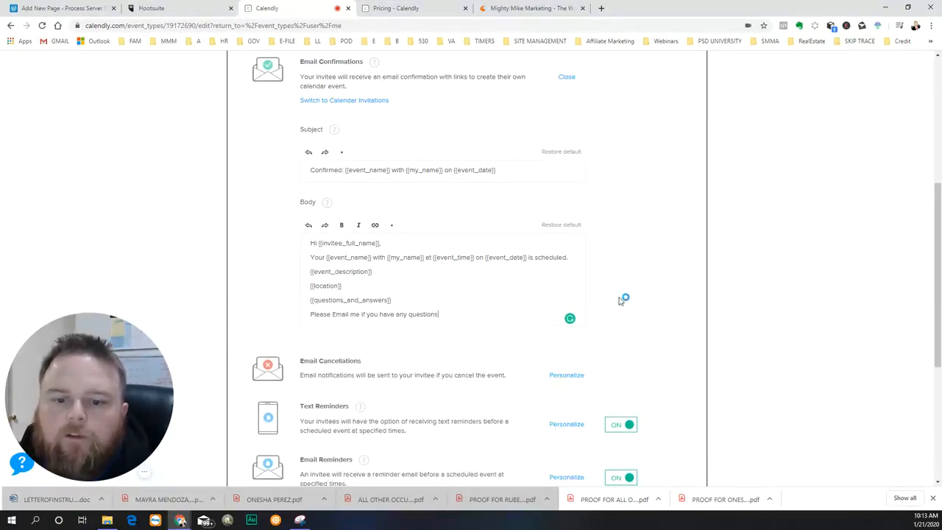
Review the cancellation, reminder and follow-up notification options, and close the notification settings without saving
scroll(655, 323, down, 2)
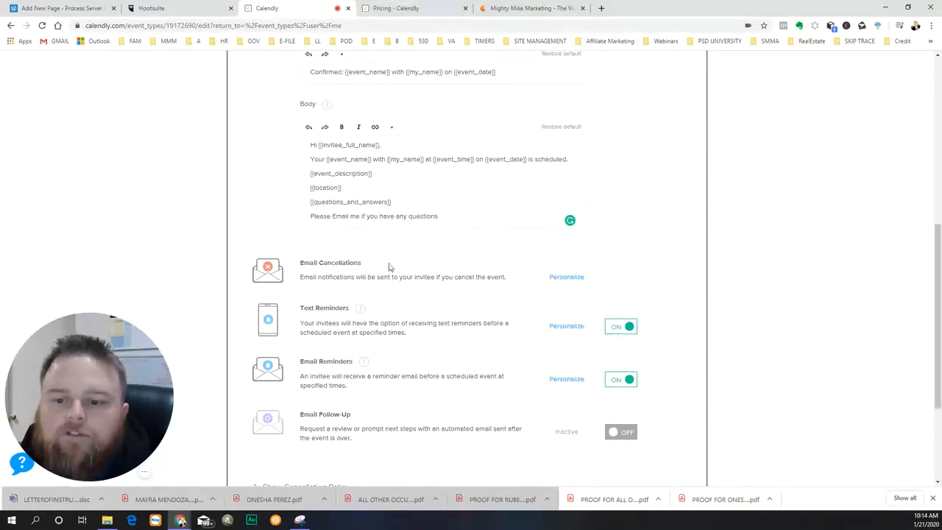
scroll(503, 258, down, 2)
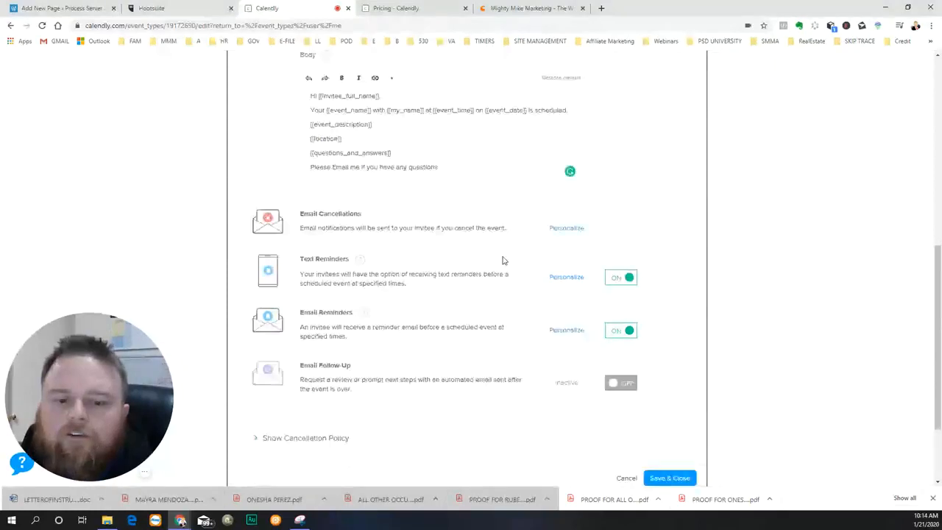
scroll(517, 270, down, 1)
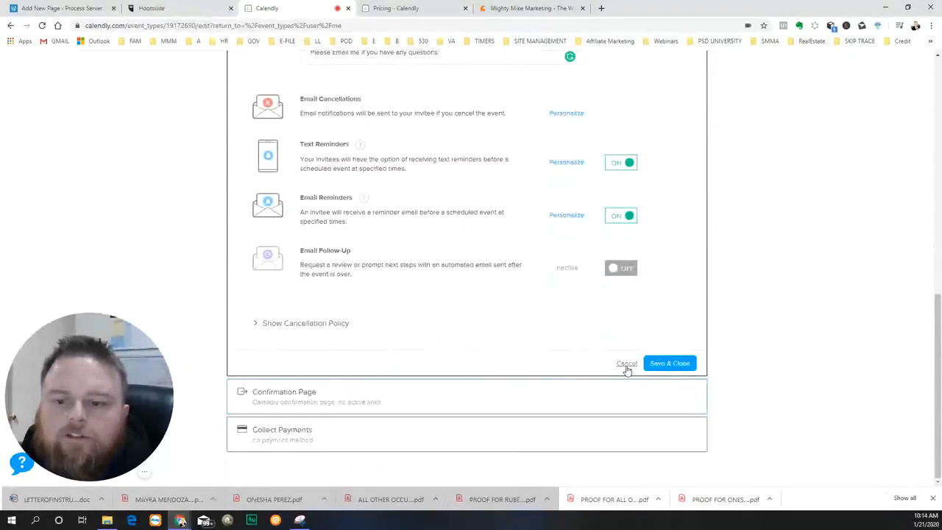
click(627, 365)
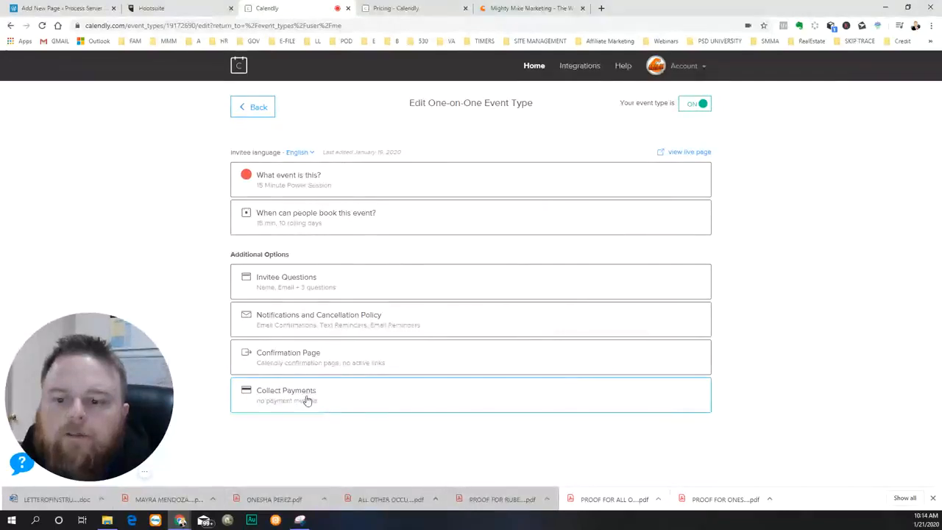
View the 15 Minute Power Session's live booking page and check the times offered on January 22, 29 and 31
click(686, 152)
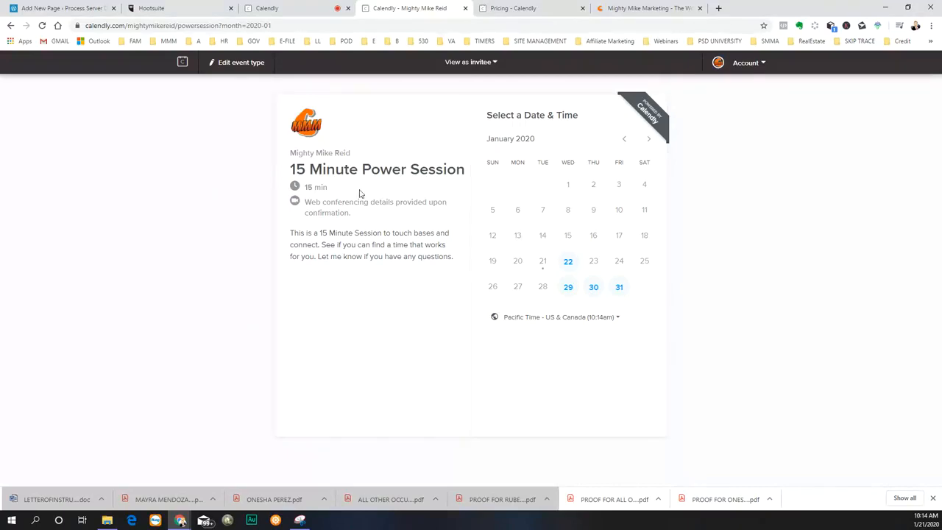
click(569, 264)
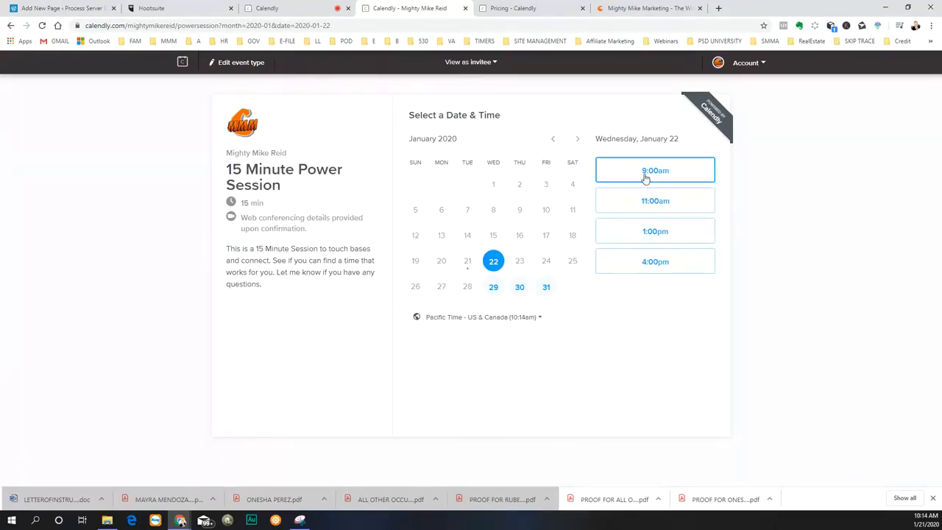
click(9, 26)
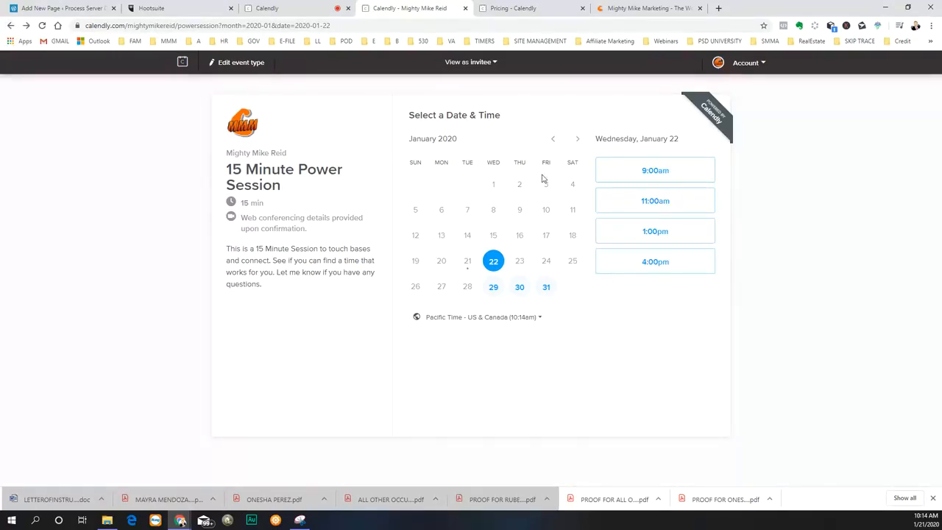
click(493, 289)
click(545, 288)
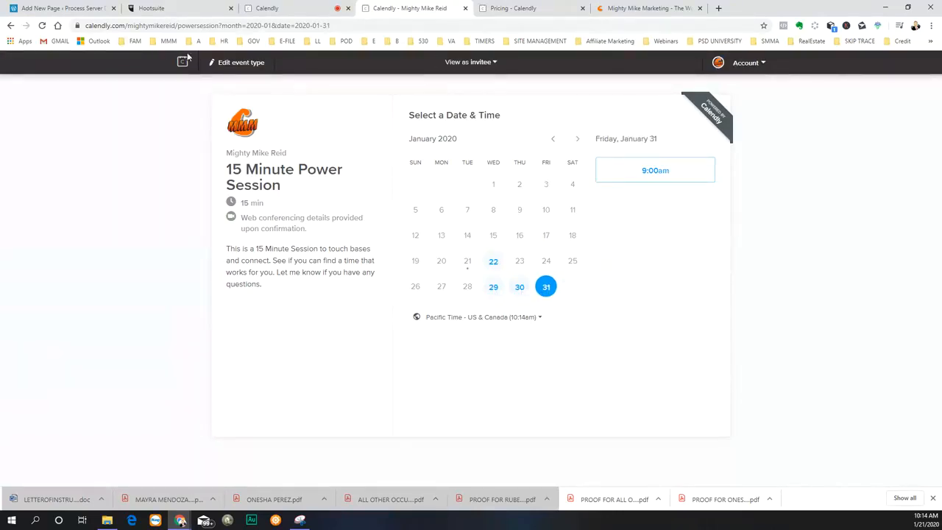
Return to the list of event types and open the live booking page of The Mighty Mike Show
click(274, 13)
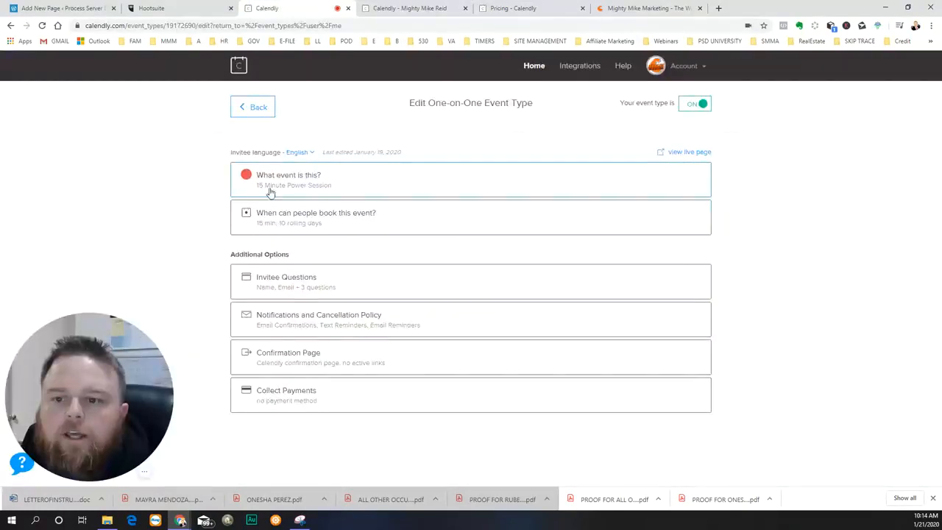
click(254, 108)
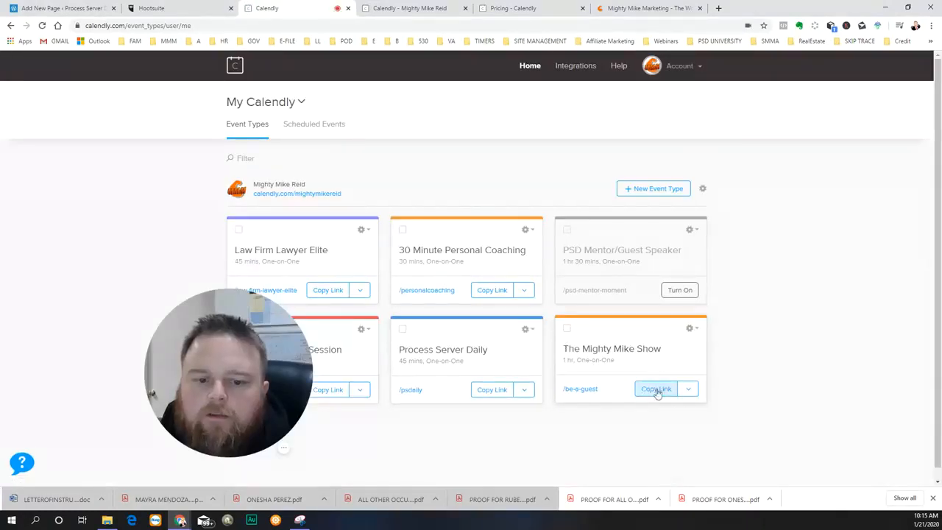
click(582, 389)
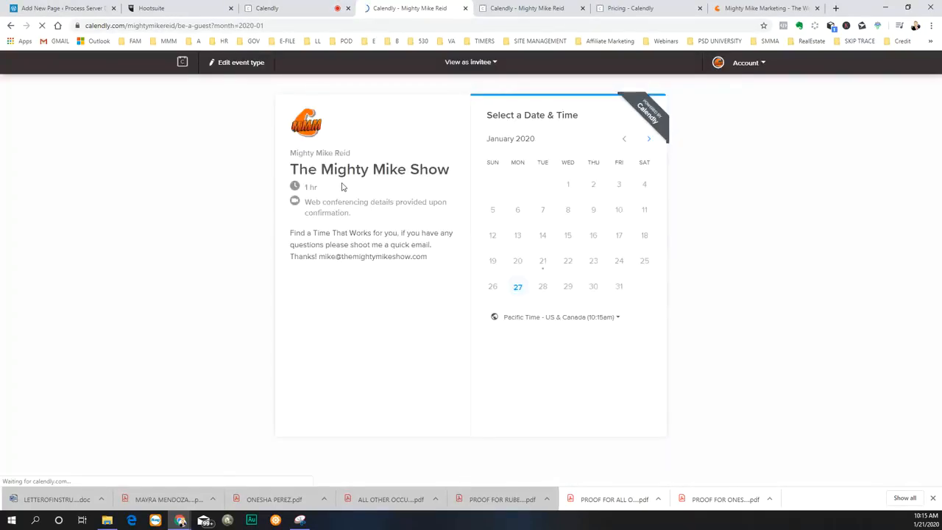
Check the times offered for The Mighty Mike Show on February 3, February 24 and January 27
click(649, 139)
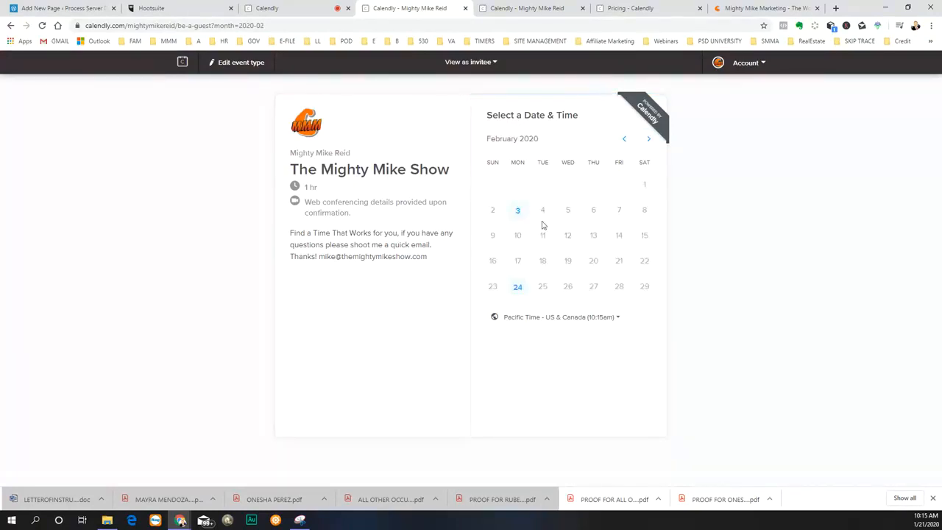
click(518, 212)
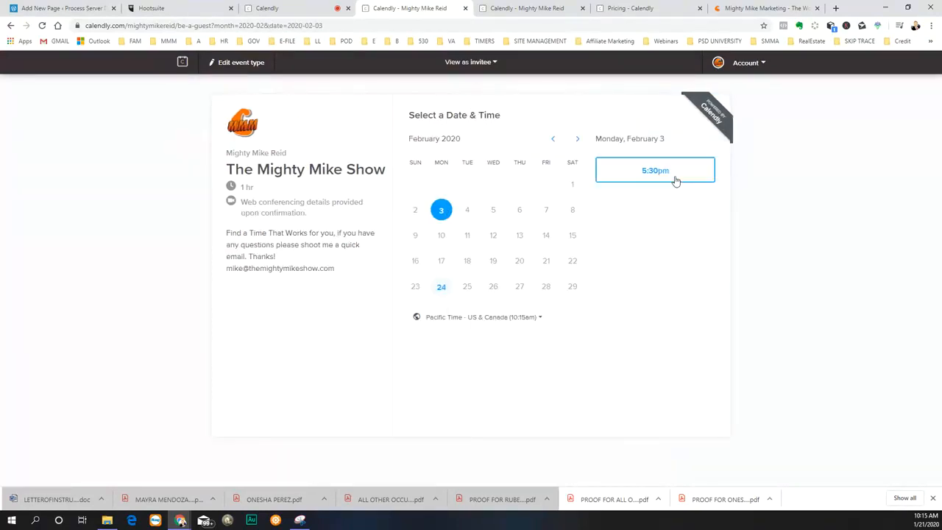
click(442, 288)
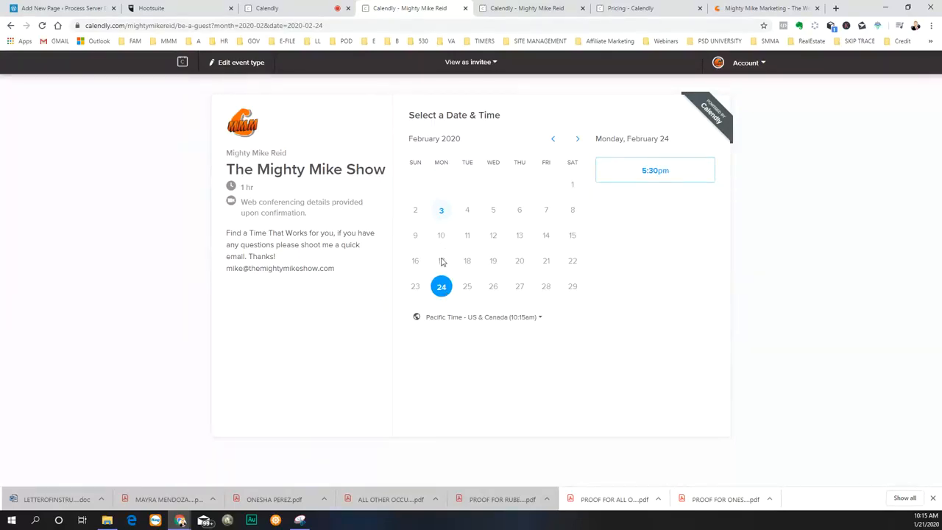
click(553, 139)
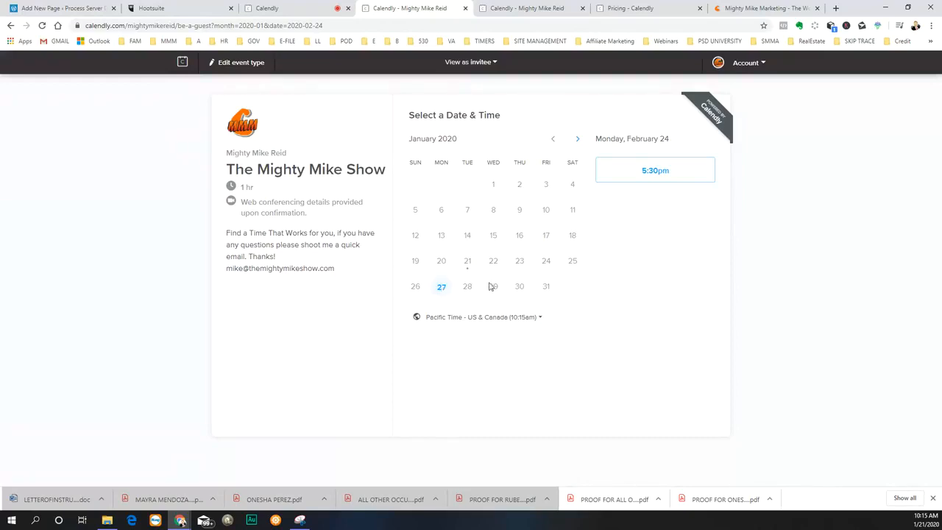
click(442, 287)
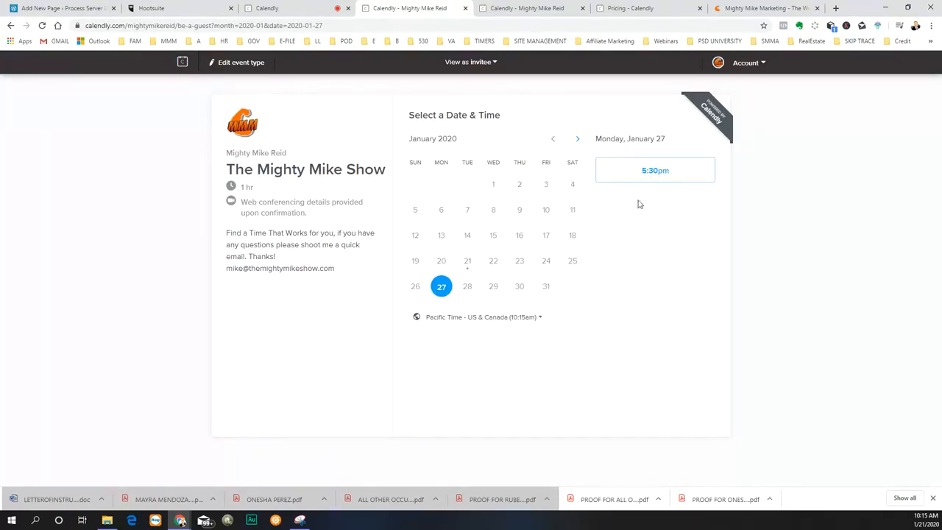
Examine the show's bookable dates month by month from February through May 2020
click(578, 139)
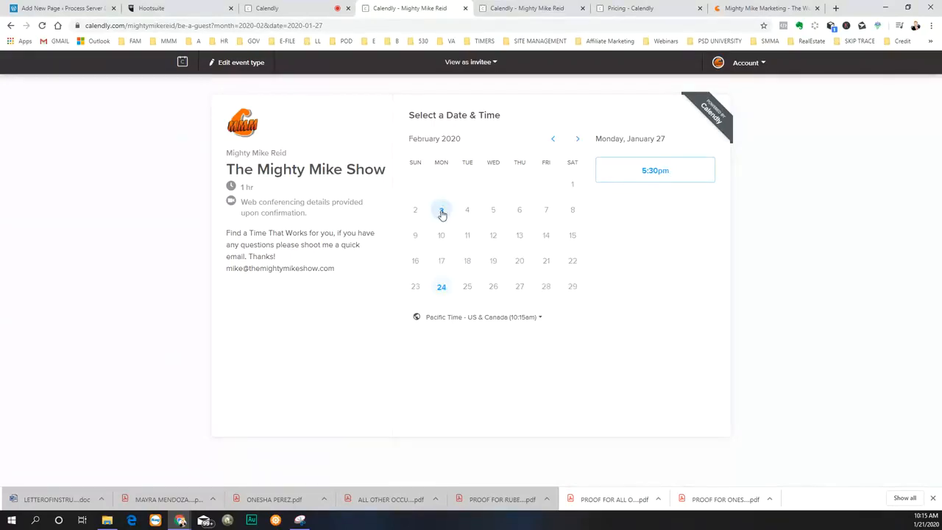
click(578, 139)
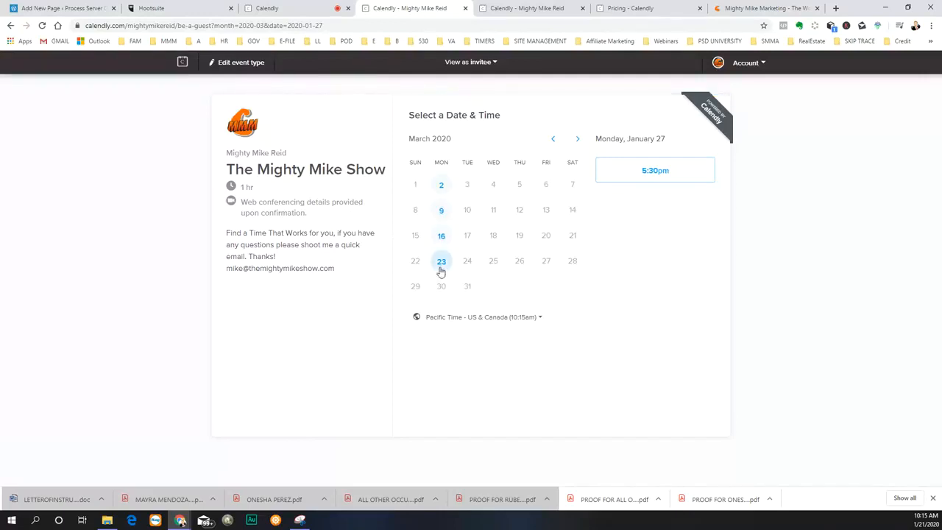
click(578, 139)
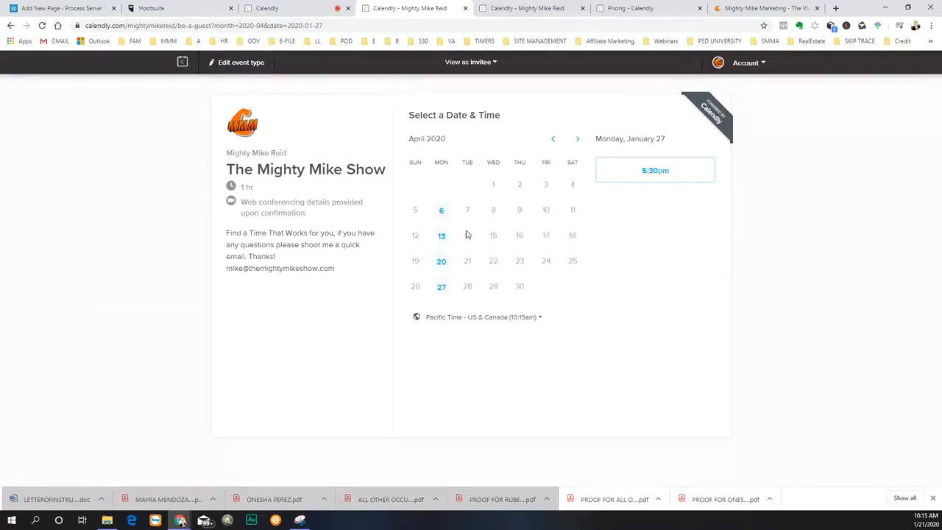
click(578, 140)
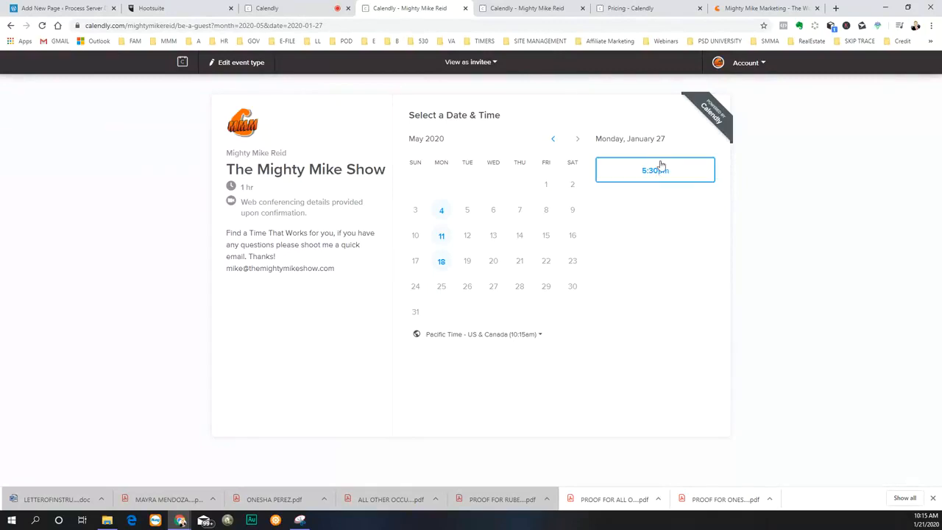
Step The Mighty Mike Show's booking calendar back to March 2020 and revisit the 15 Minute Power Session's booking page
click(555, 140)
click(554, 140)
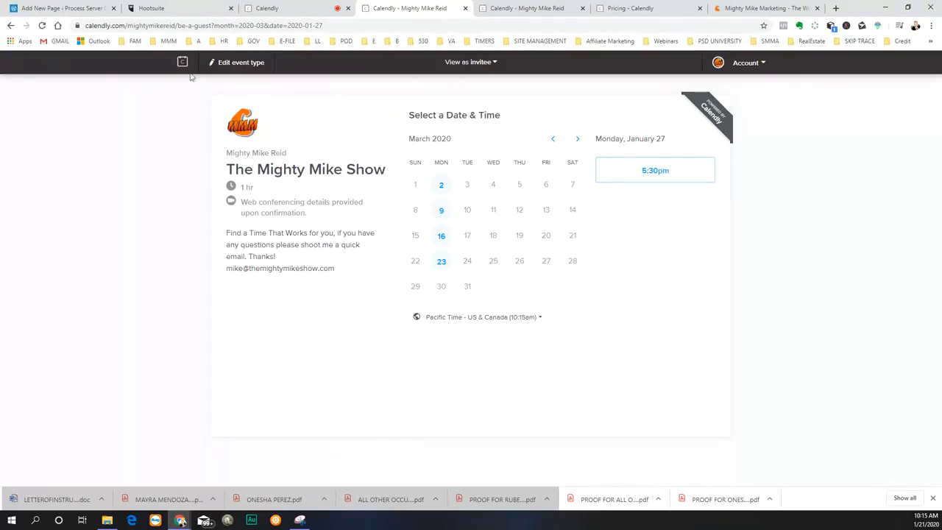
click(526, 11)
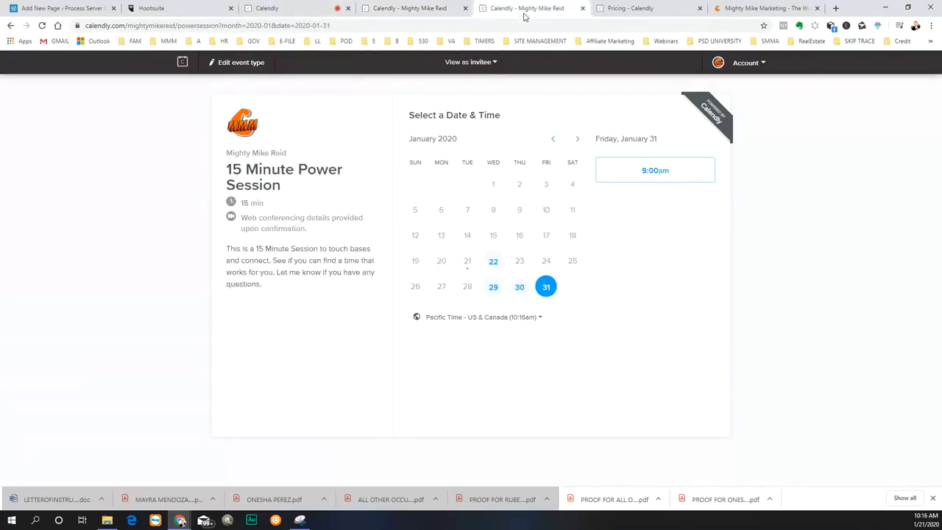
Switch to the Calendly pricing page and compare the prices of the Basic, Premium and Pro plans
click(643, 9)
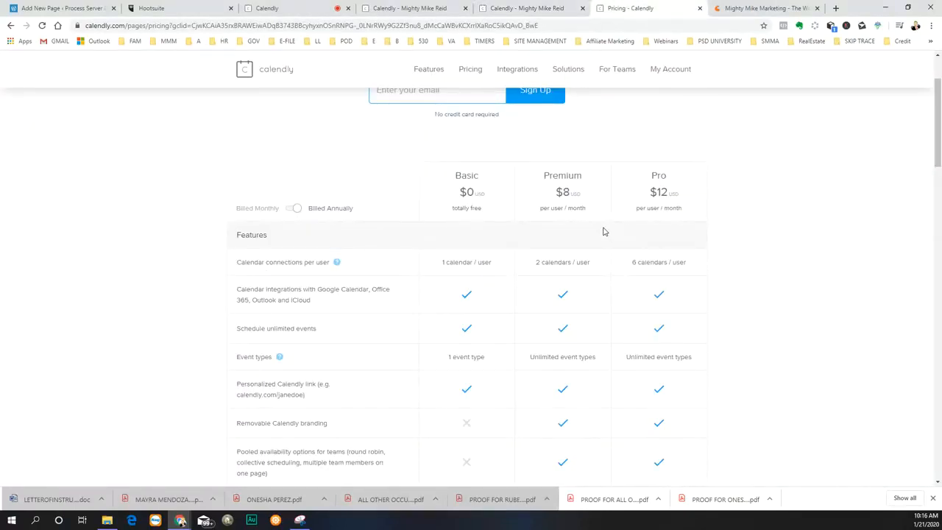
scroll(755, 298, down, 1)
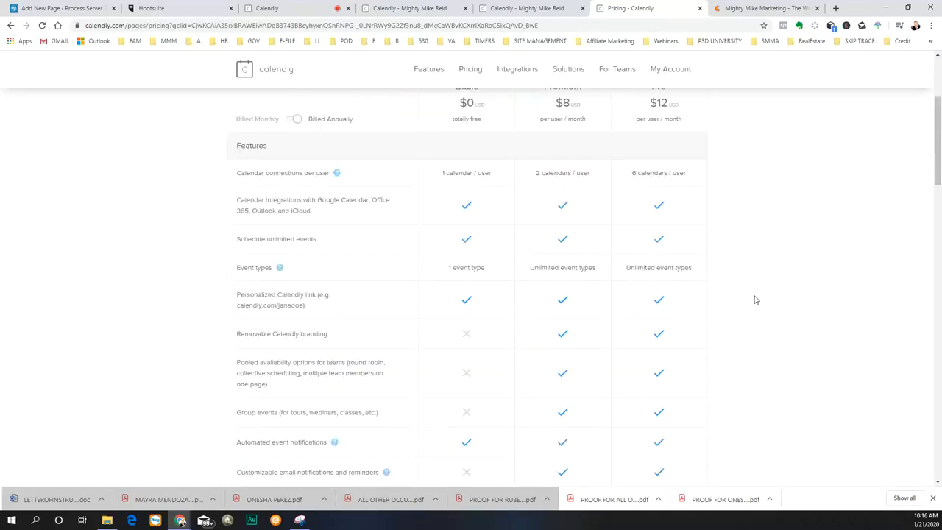
scroll(711, 267, up, 3)
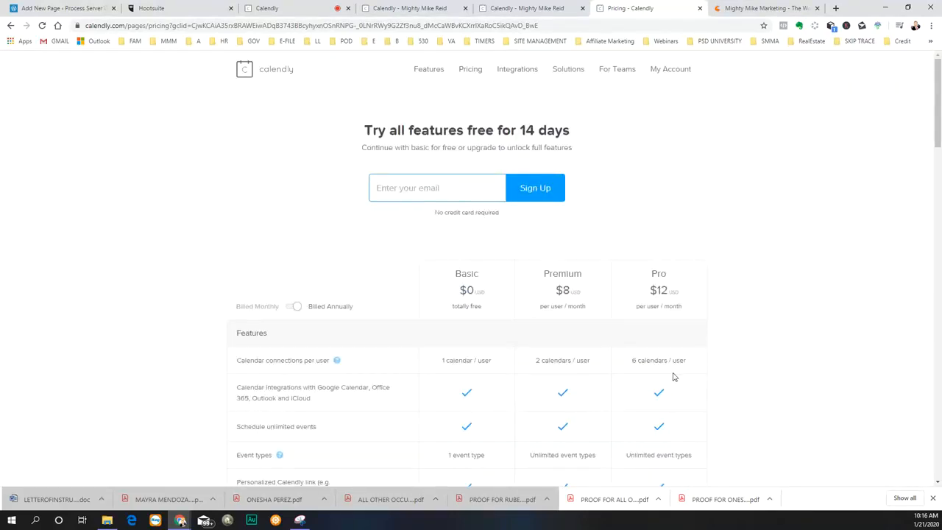
scroll(717, 300, down, 1)
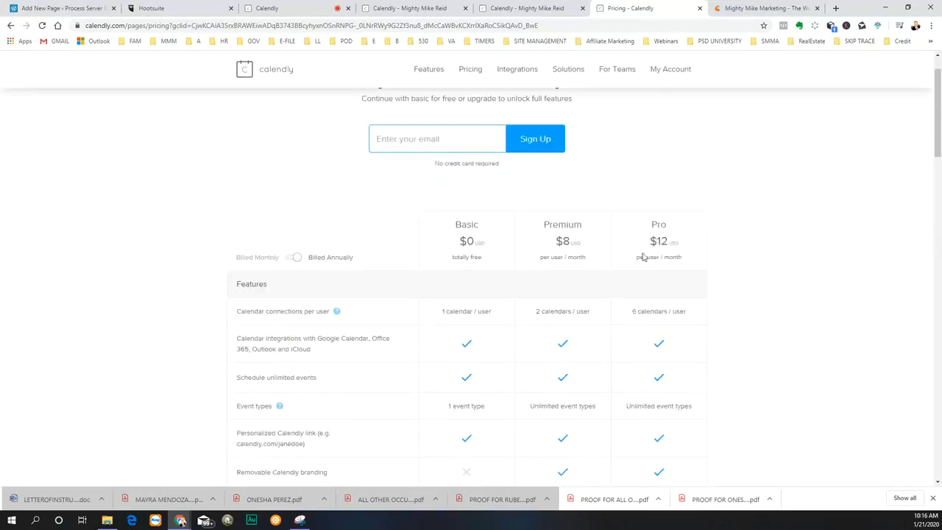
drag(670, 243, 650, 242)
double_click(573, 244)
drag(475, 242, 459, 242)
click(680, 256)
Check how many event types the Basic plan allows in the feature comparison
scroll(483, 291, down, 2)
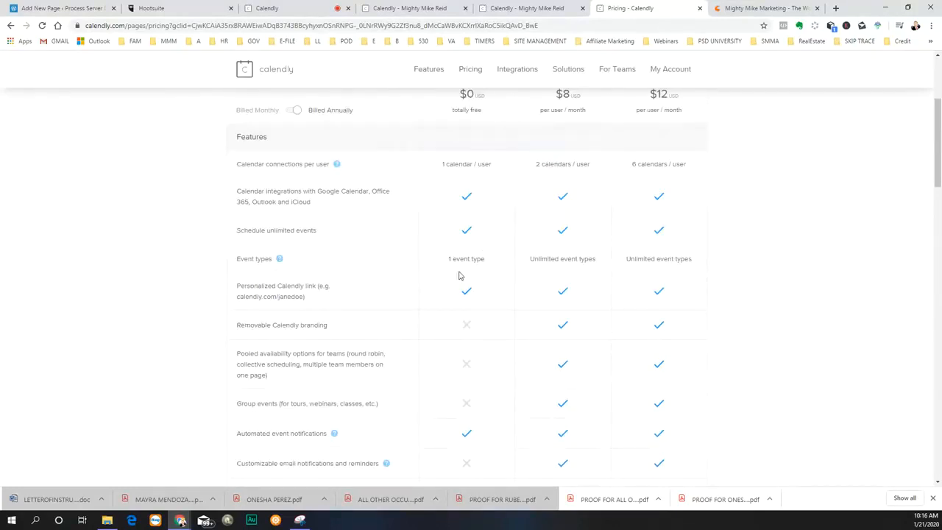
triple_click(455, 260)
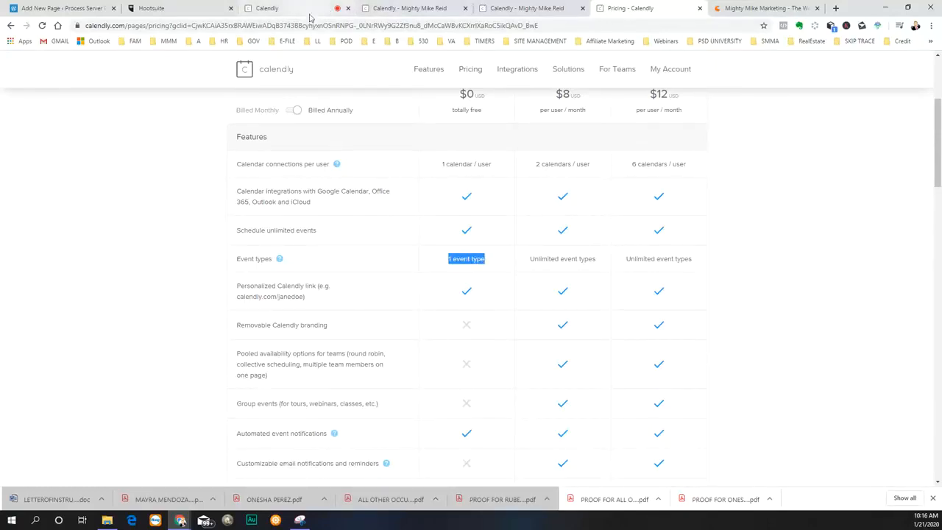
click(476, 263)
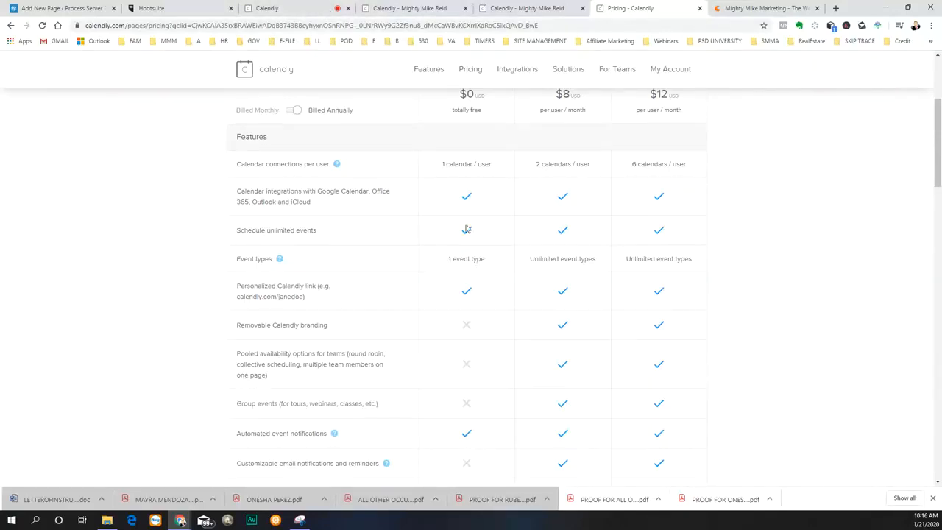
scroll(486, 256, up, 3)
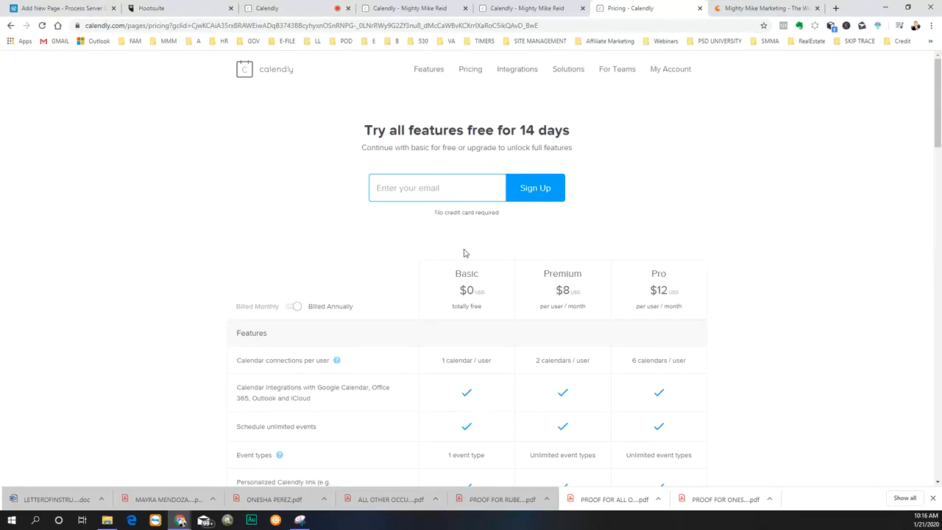
Review which plans include pooled availability, group events and automated event notifications
scroll(435, 221, down, 2)
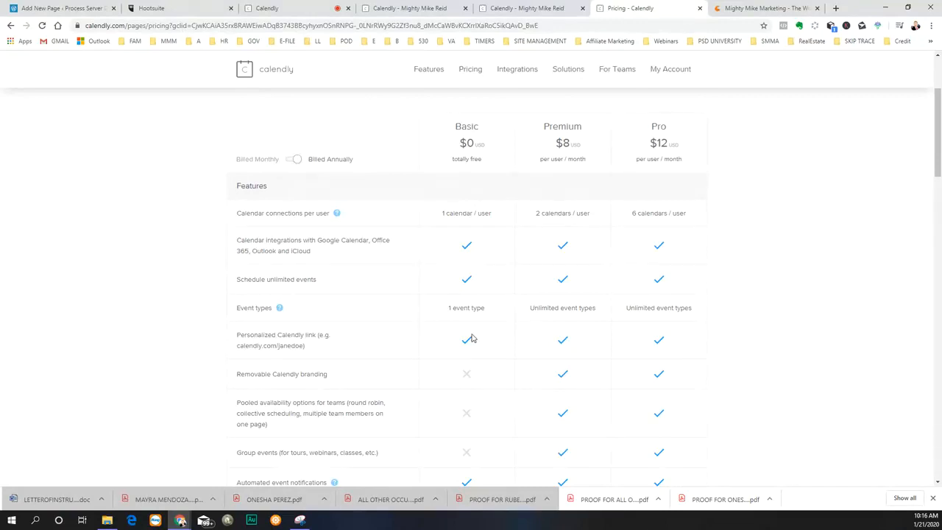
scroll(477, 334, down, 1)
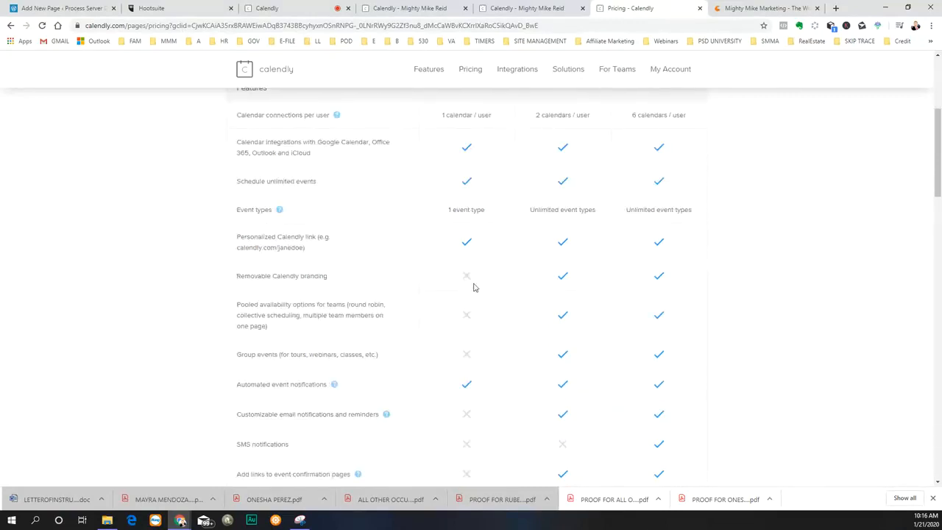
scroll(446, 332, down, 1)
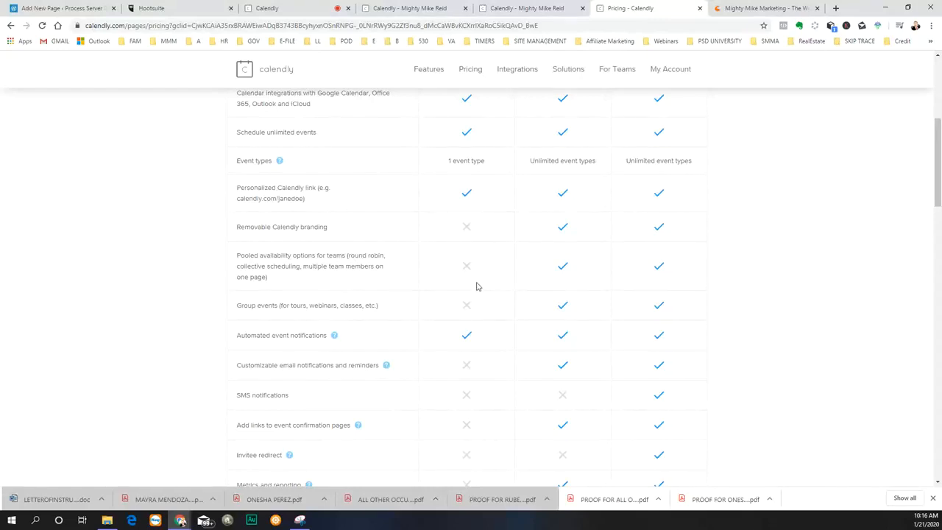
double_click(338, 256)
drag(252, 310, 384, 313)
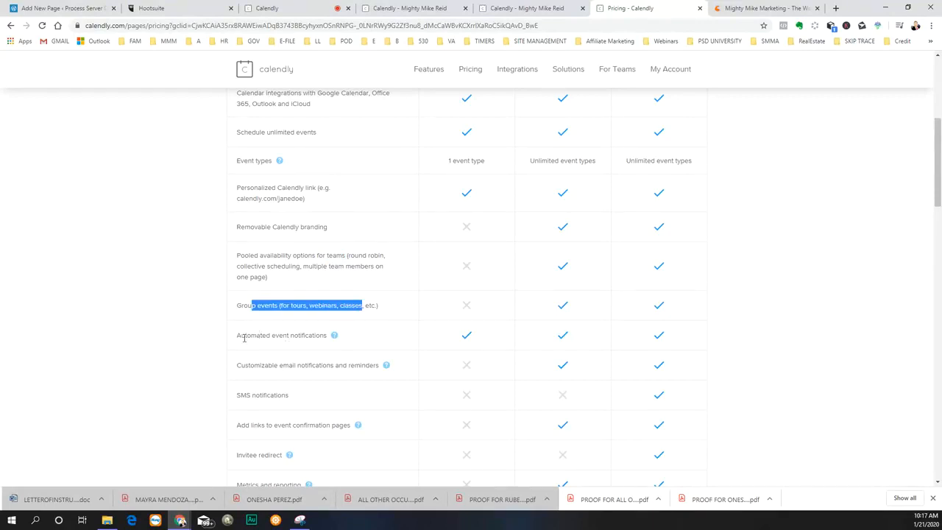
drag(245, 338, 325, 337)
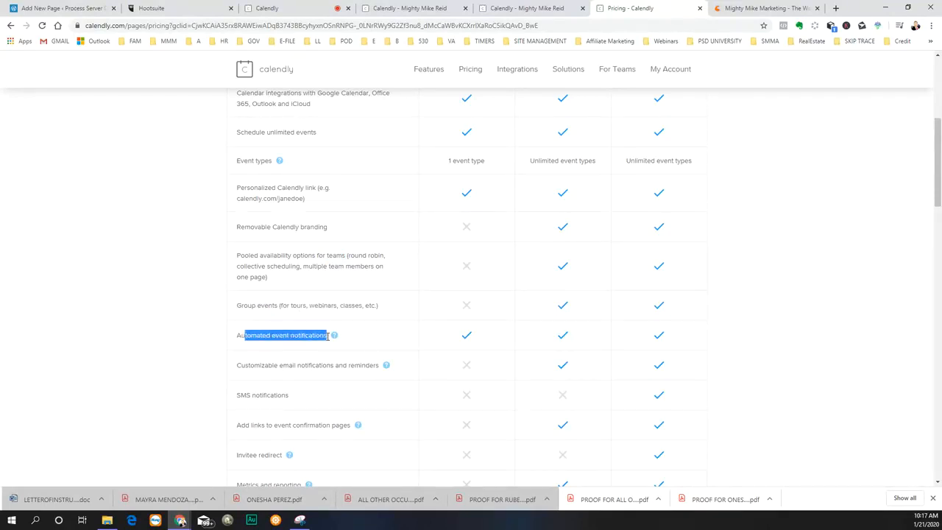
click(677, 335)
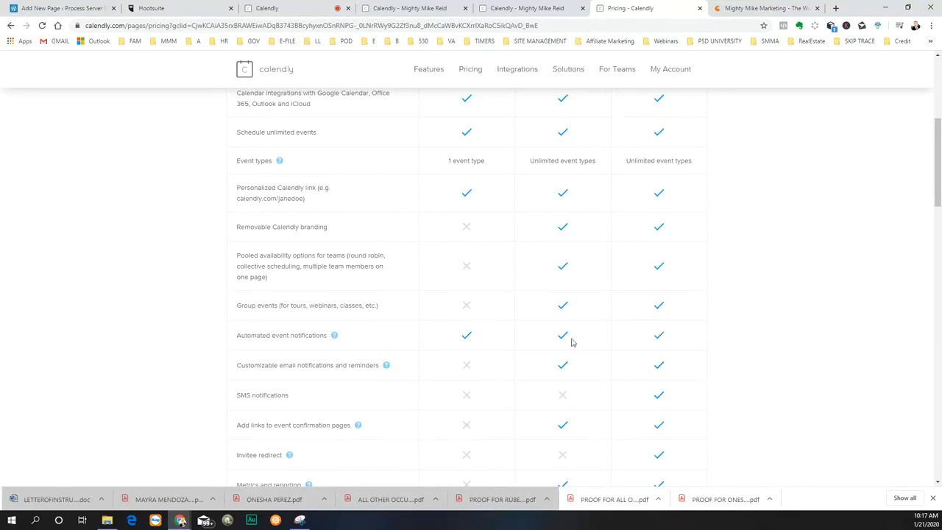
Review the integrations each plan offers, including adding Calendly to a website
scroll(801, 355, down, 4)
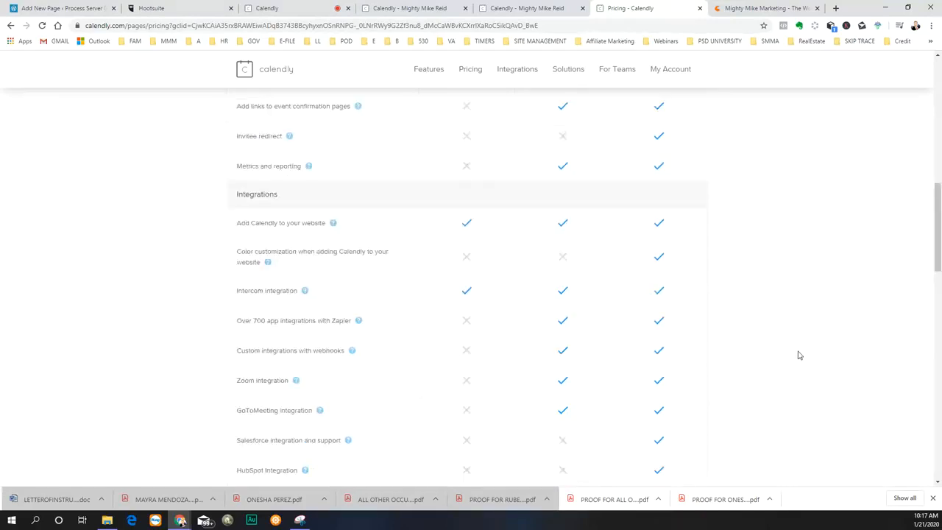
scroll(736, 354, up, 1)
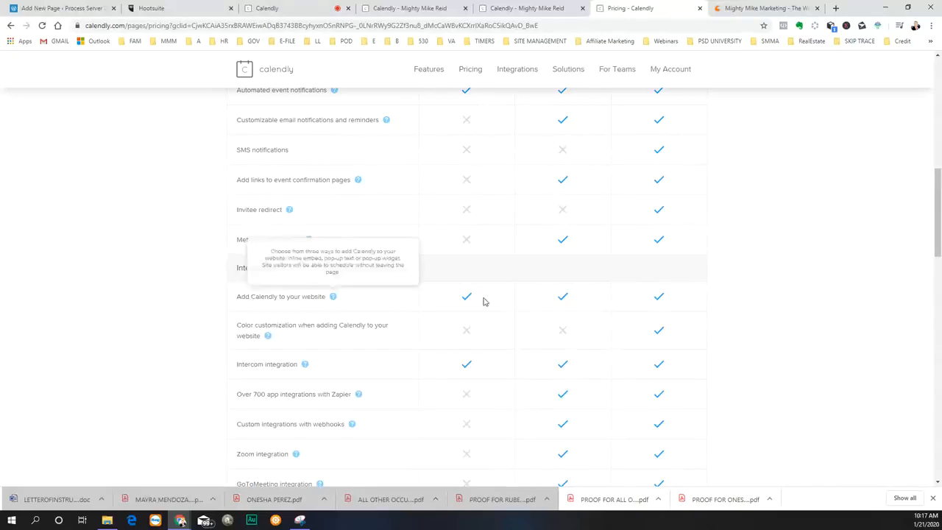
scroll(737, 331, down, 2)
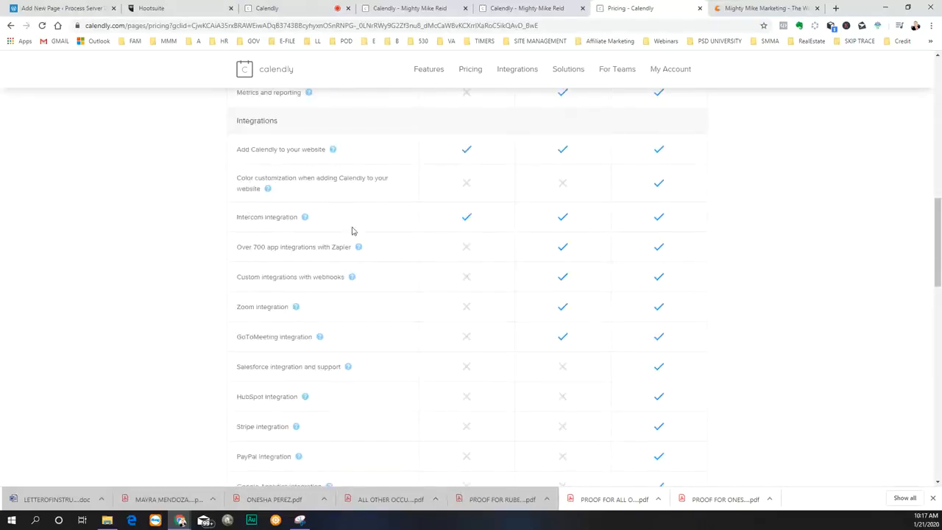
Check the Pro plan's price and its number of calendar connections per user
scroll(740, 282, up, 15)
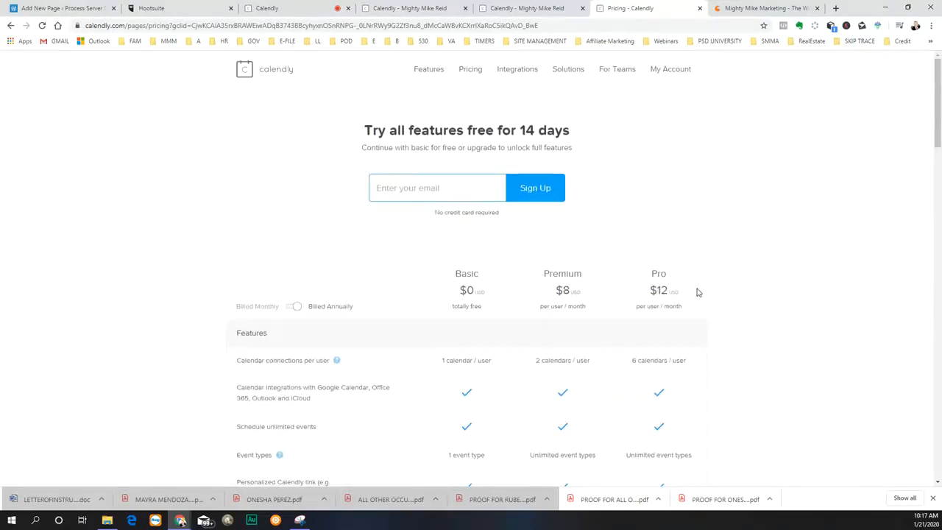
drag(650, 291, 650, 291)
click(673, 293)
click(744, 301)
scroll(711, 366, down, 1)
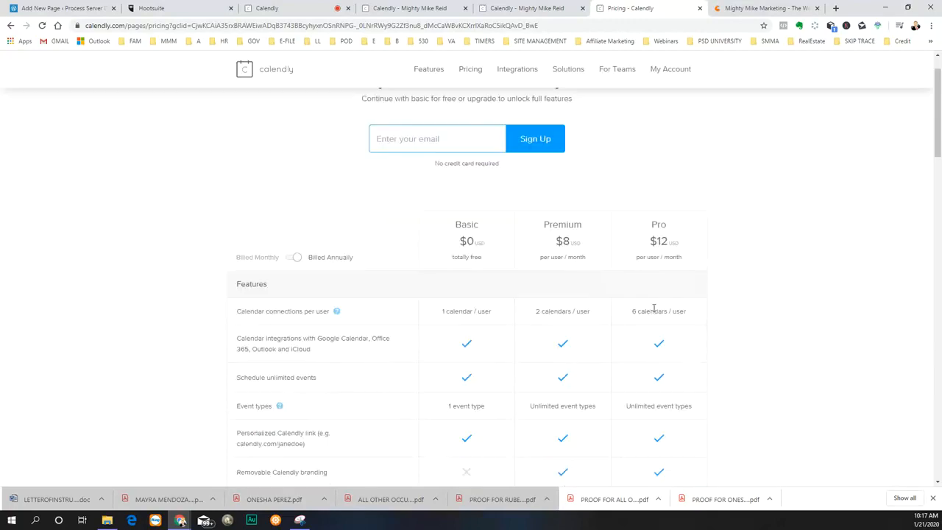
triple_click(672, 312)
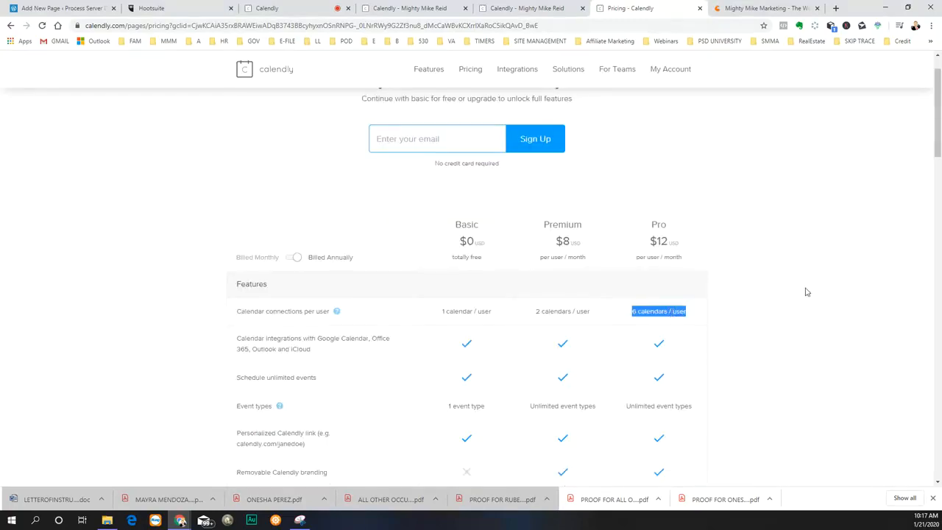
scroll(781, 275, up, 1)
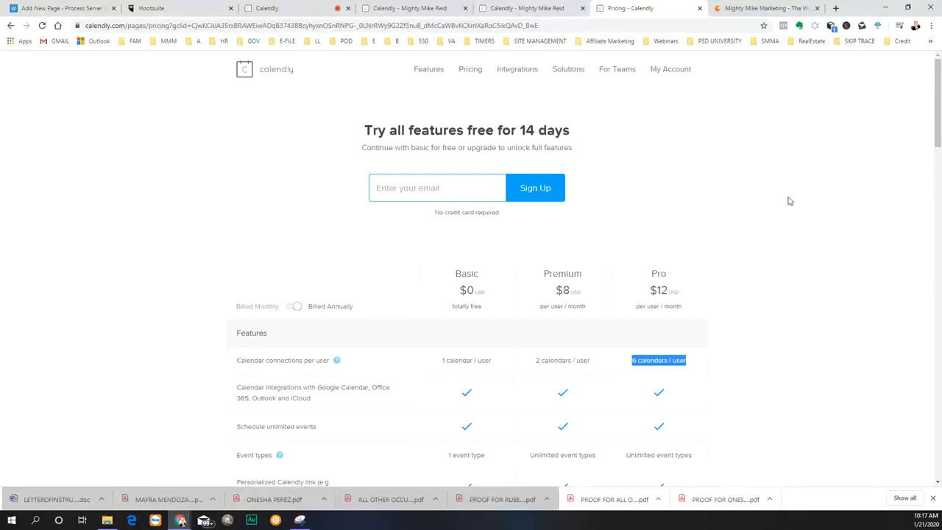
Examine the strategy call, group coaching and automation package sections of the Mighty Mike Marketing website, and return to Calendly's event types list
click(787, 10)
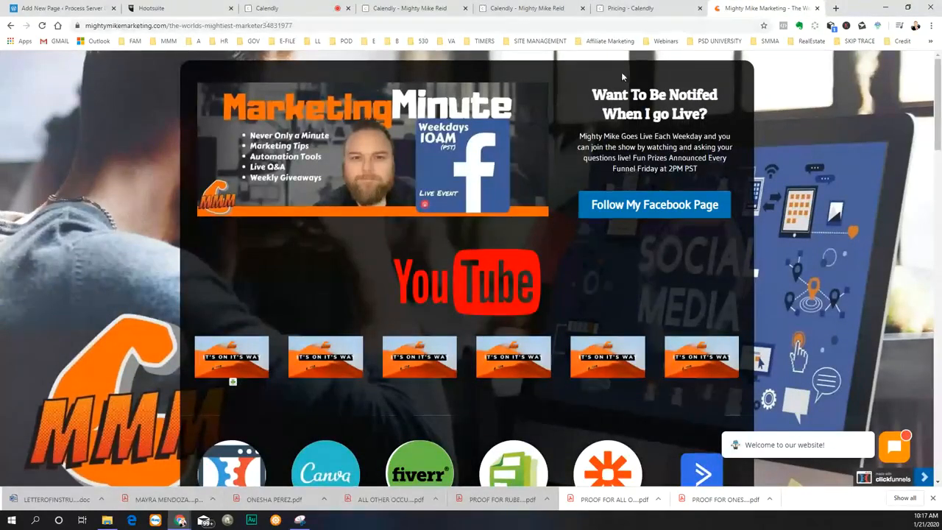
scroll(774, 285, down, 7)
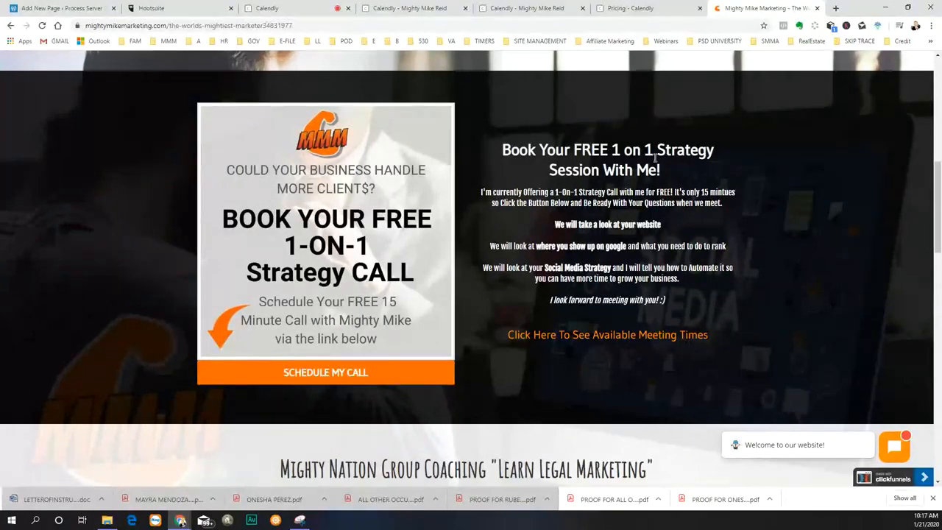
scroll(460, 275, down, 4)
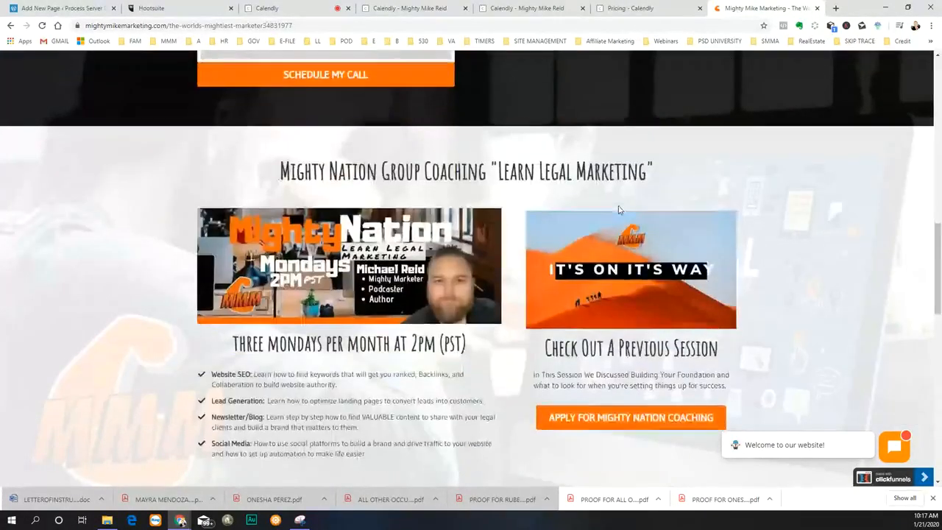
scroll(628, 217, down, 1)
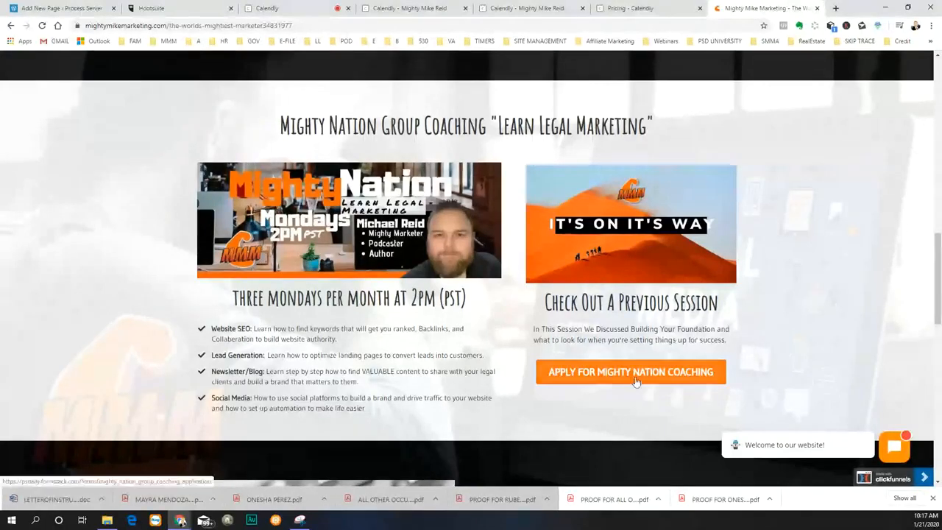
scroll(813, 317, down, 4)
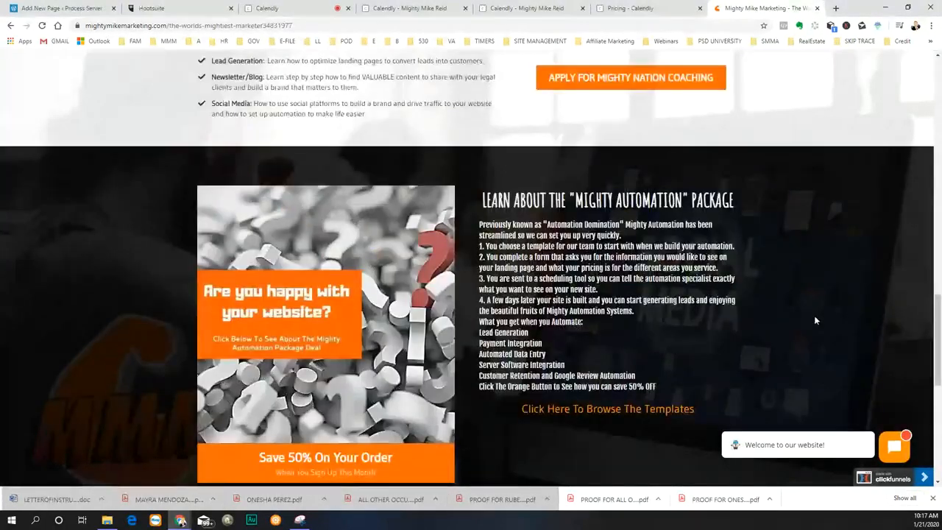
scroll(774, 324, up, 7)
scroll(688, 331, down, 7)
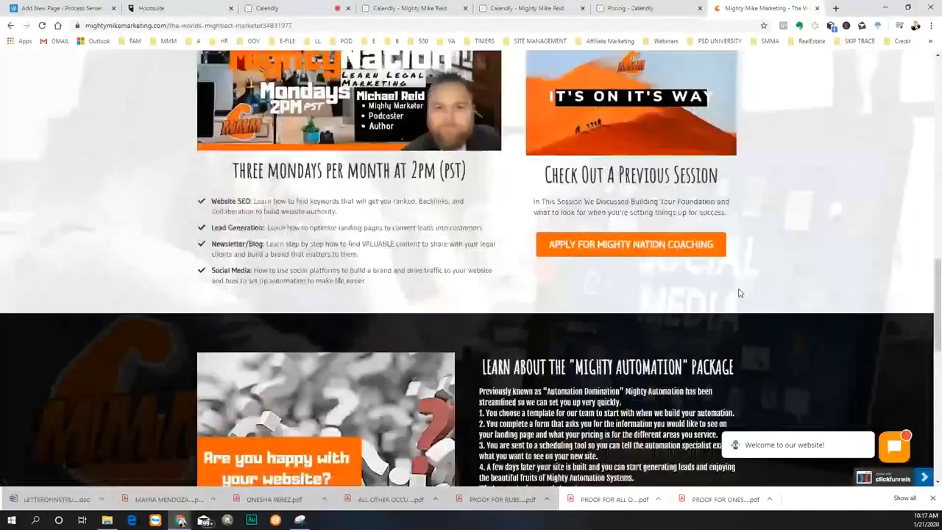
scroll(724, 284, down, 2)
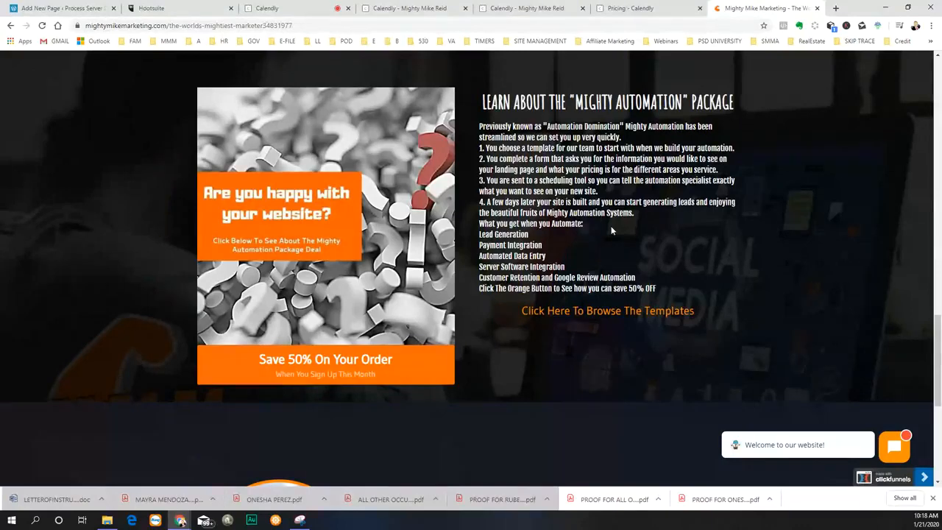
scroll(611, 230, up, 15)
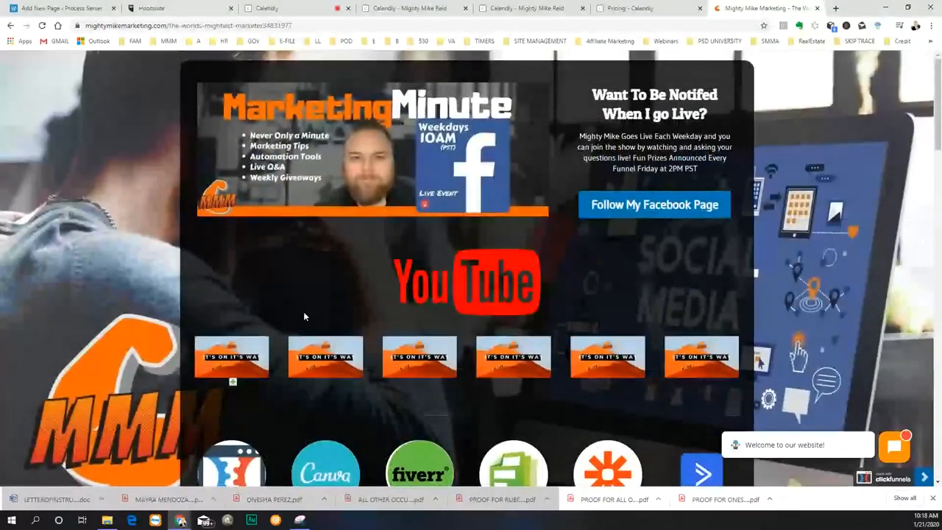
click(308, 11)
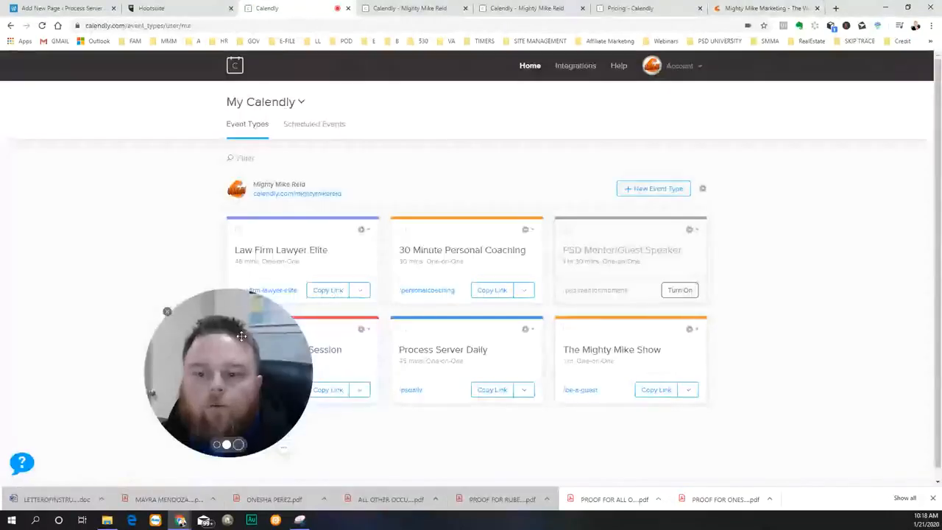